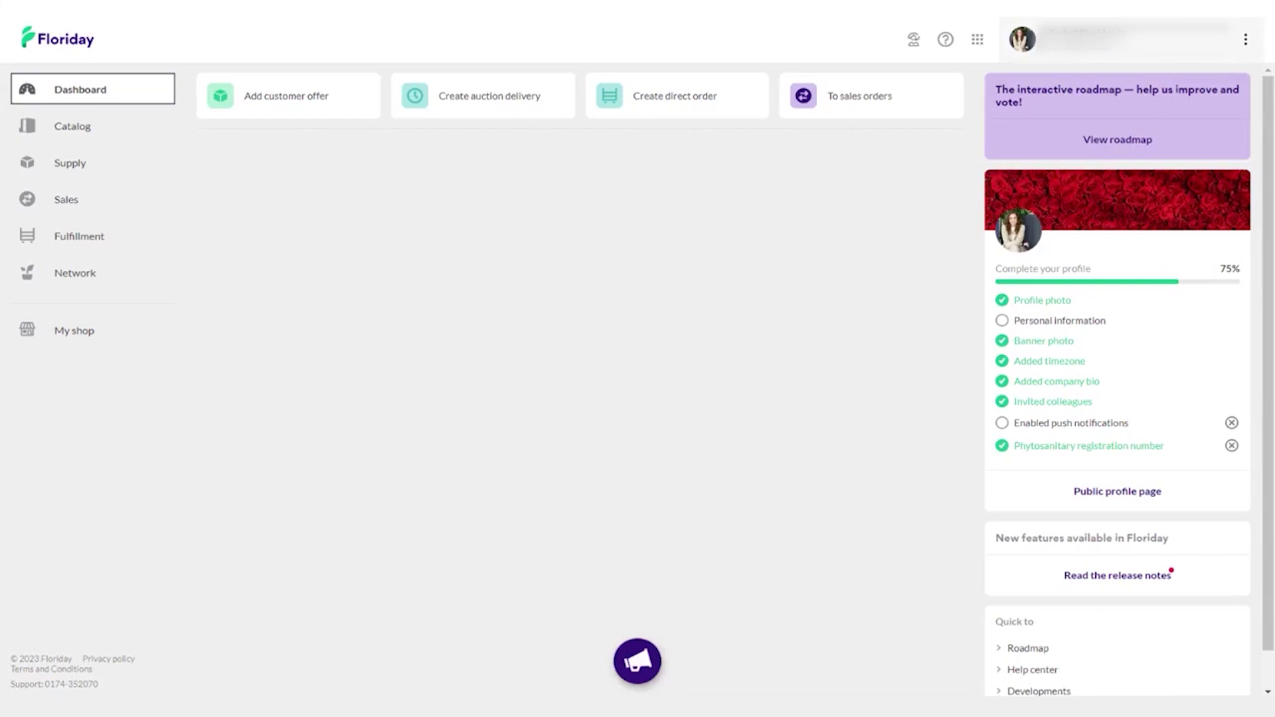
- Set the organization-wide trade period for batch prices to run until 08:30 and save the preferences
click(1103, 38)
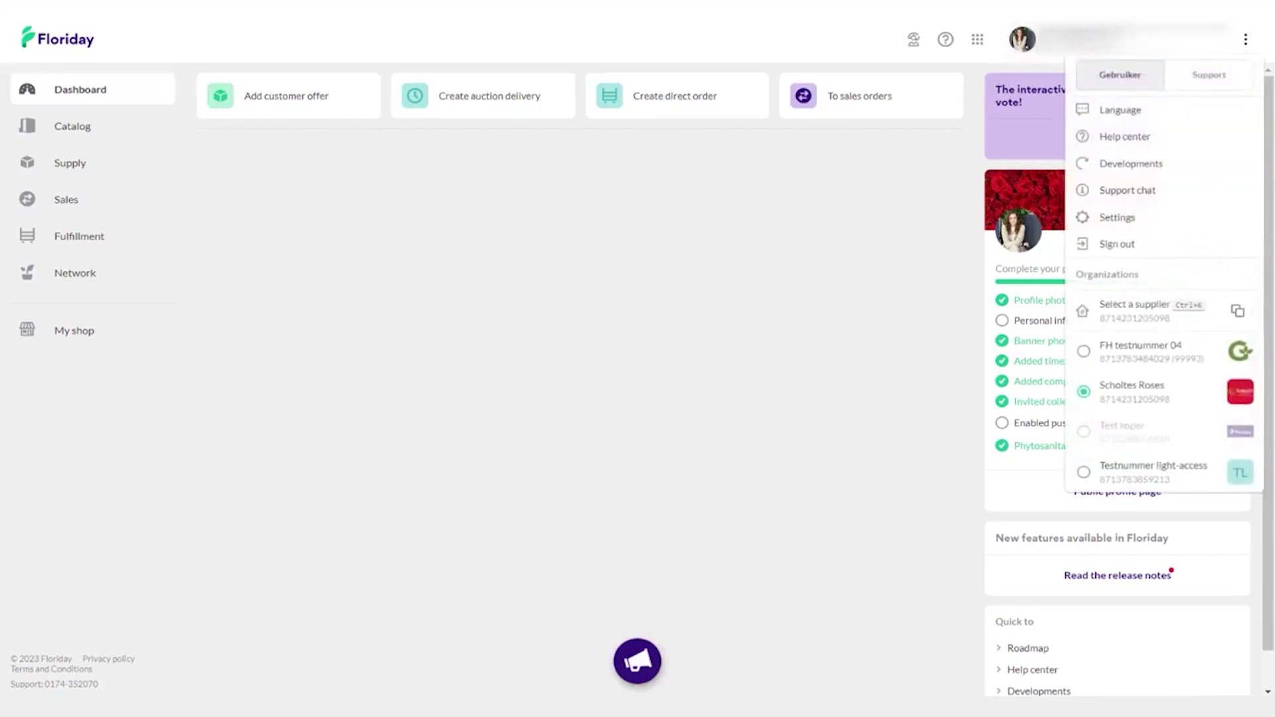
click(1112, 223)
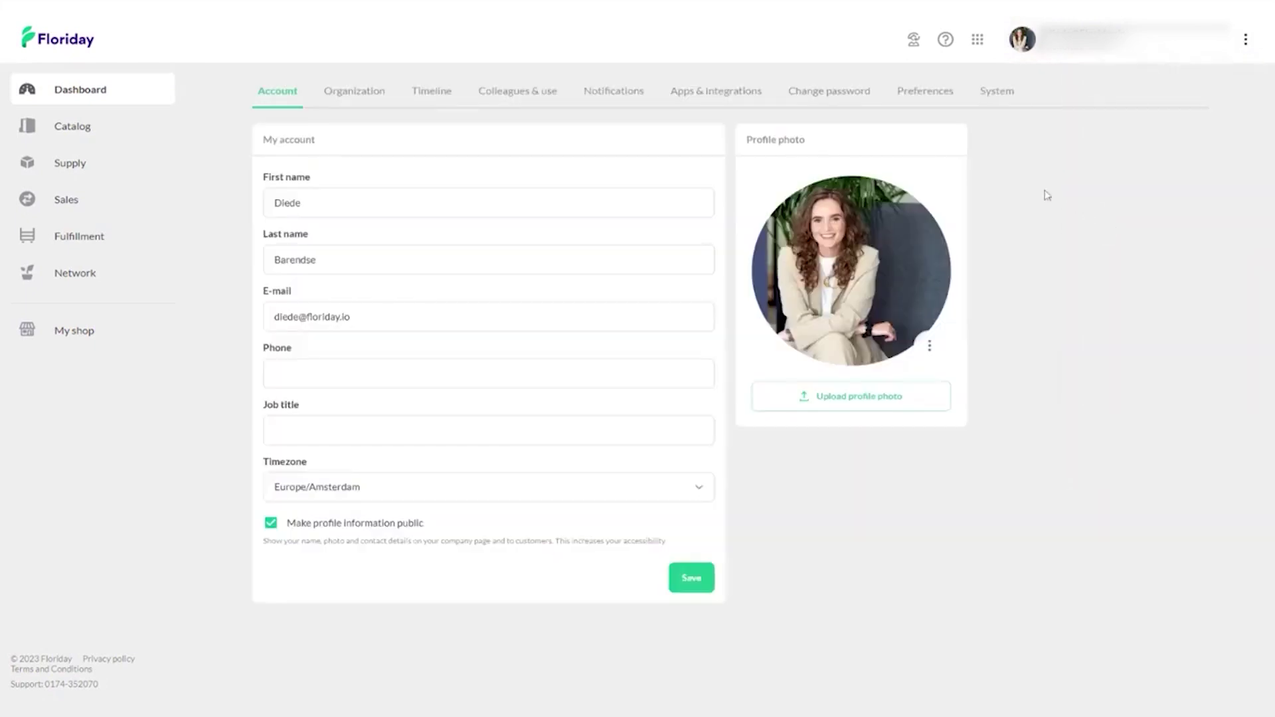
click(919, 93)
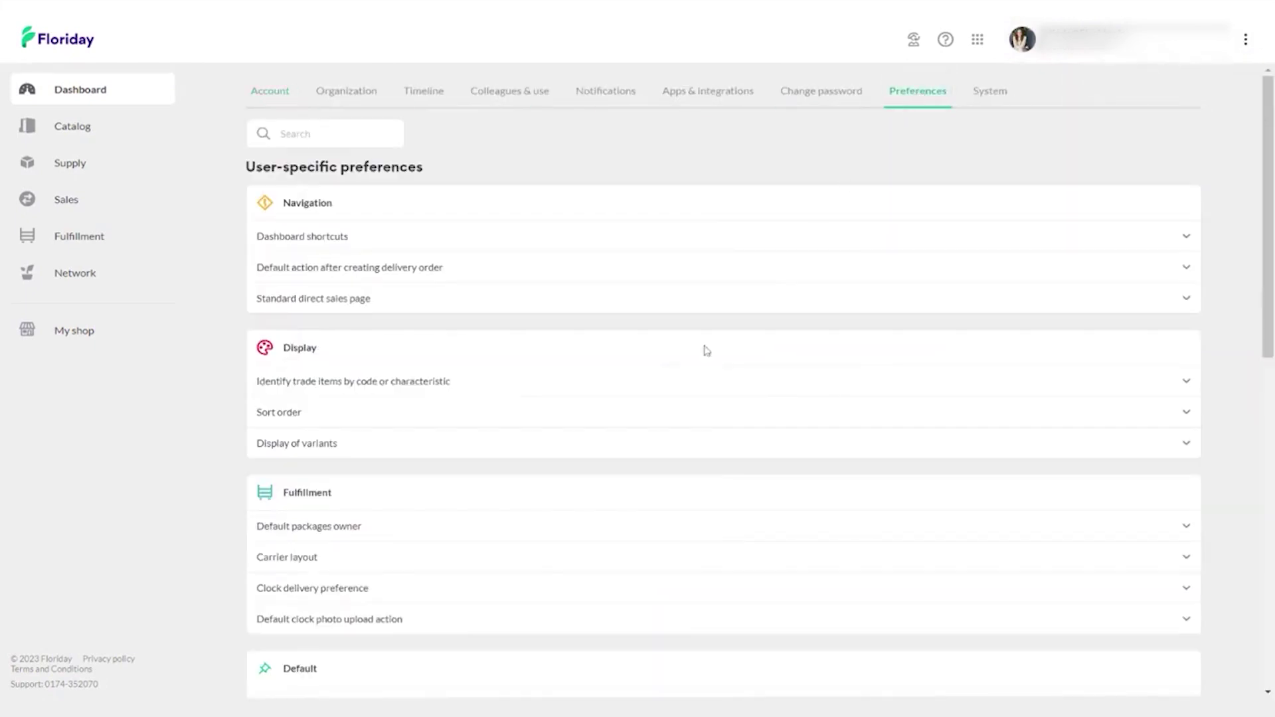
scroll(512, 407, down, 2)
scroll(515, 407, down, 10)
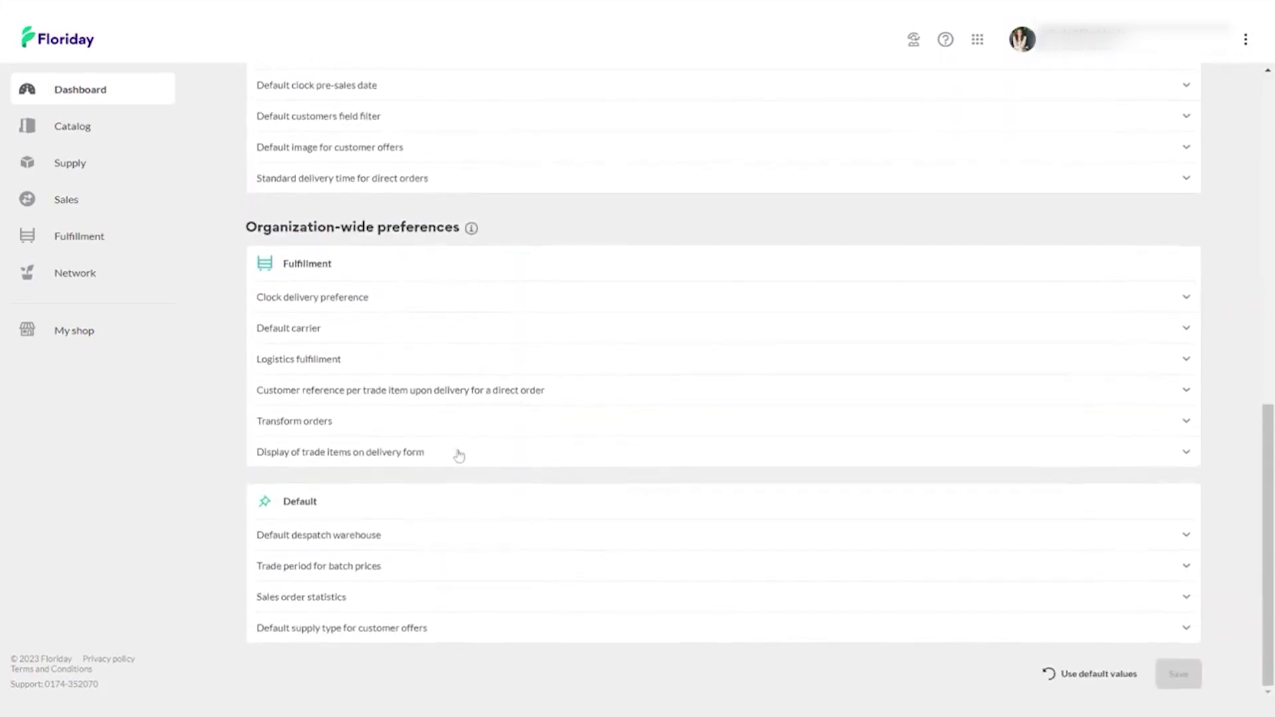
click(372, 566)
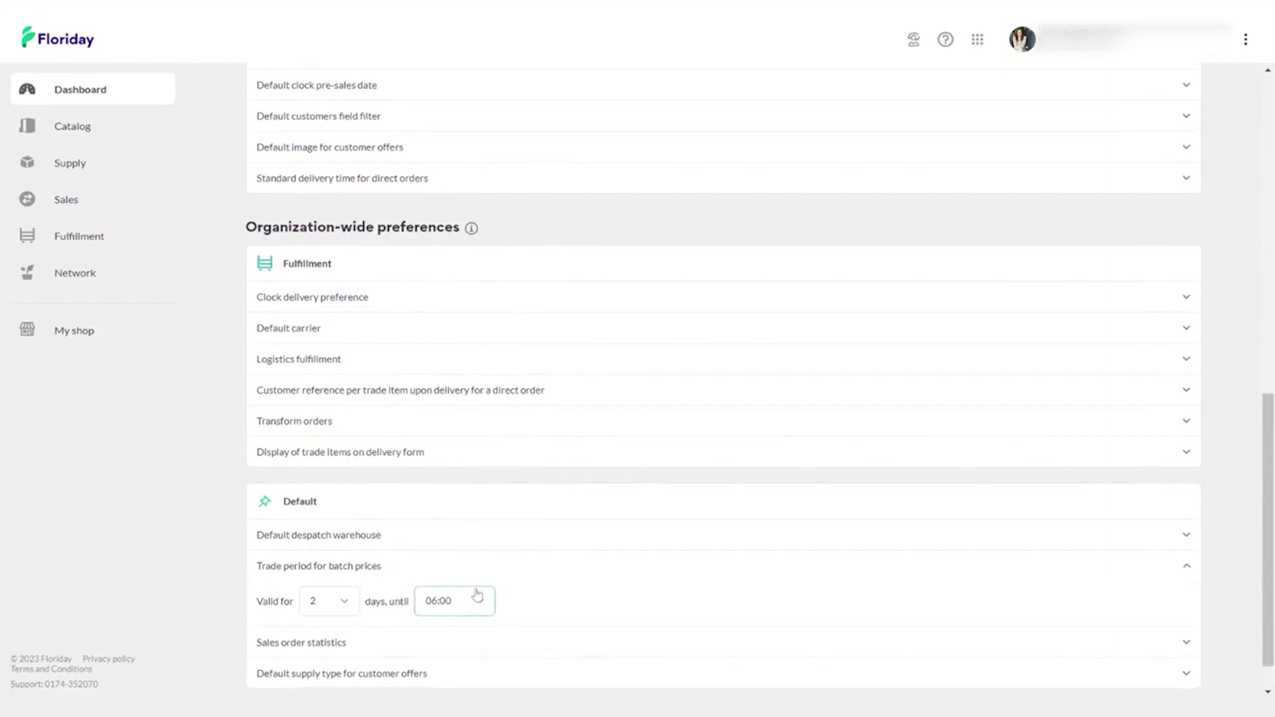
click(457, 554)
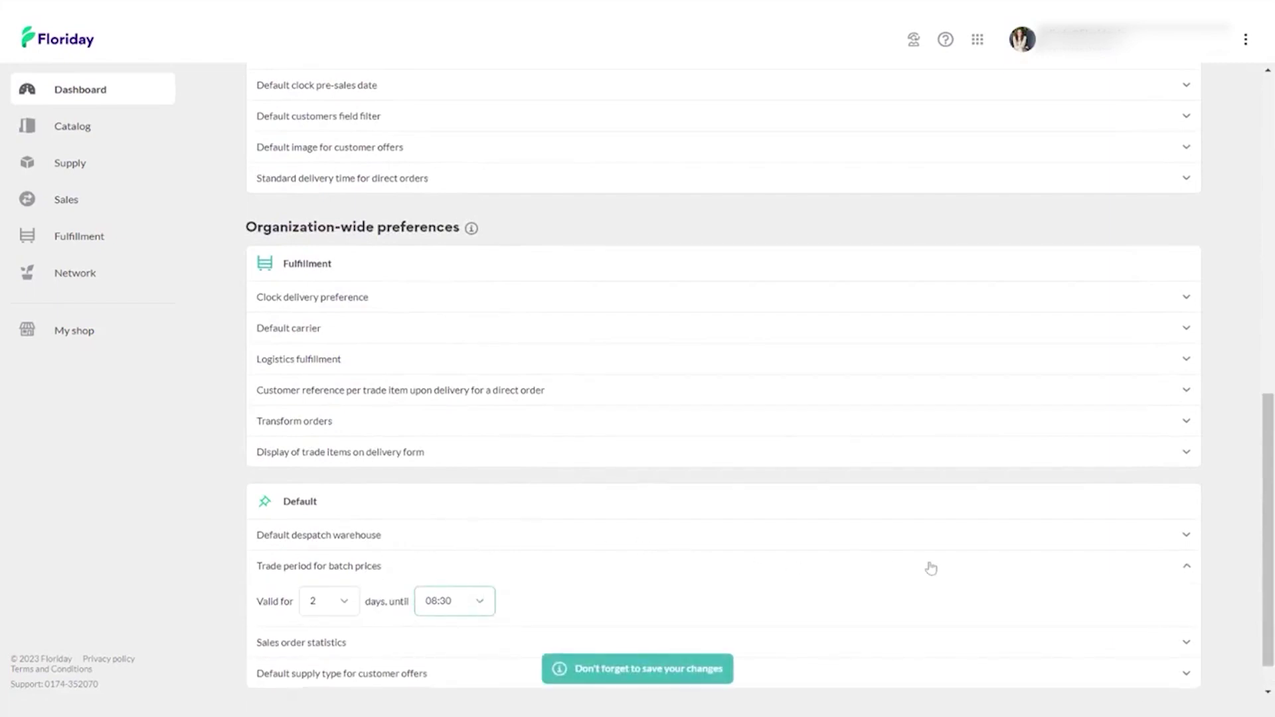
scroll(932, 570, down, 1)
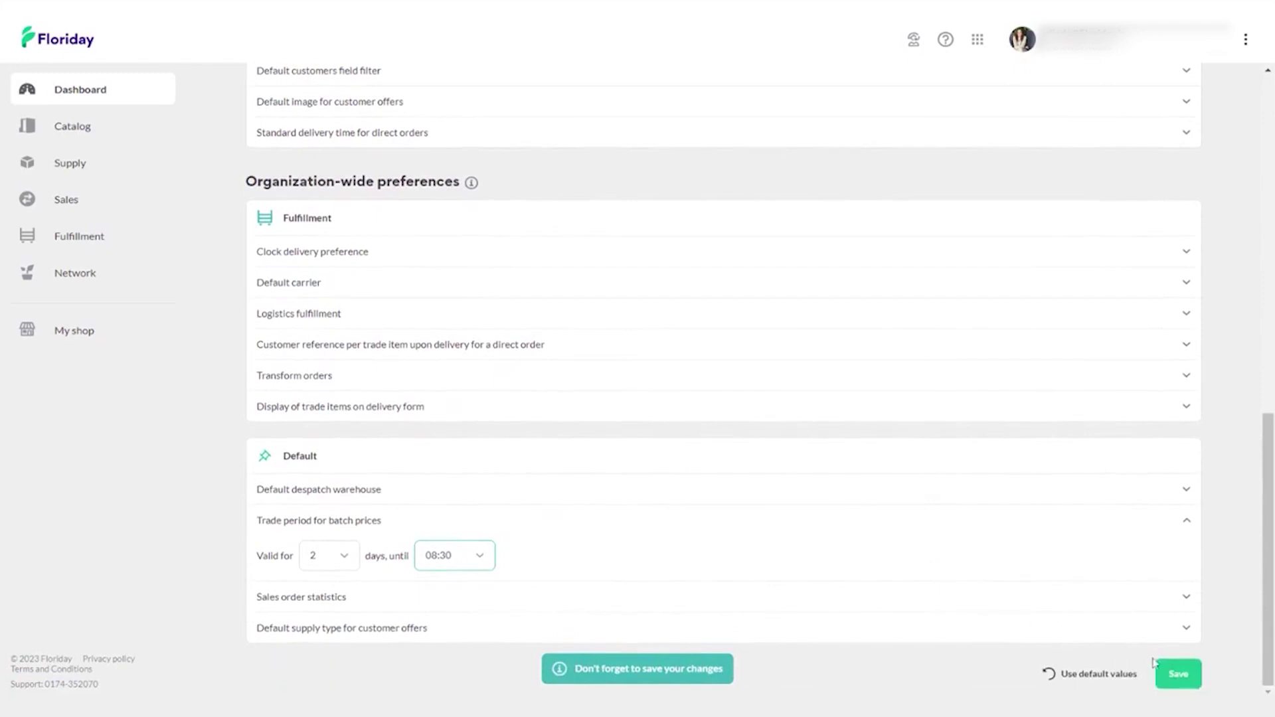
click(1179, 675)
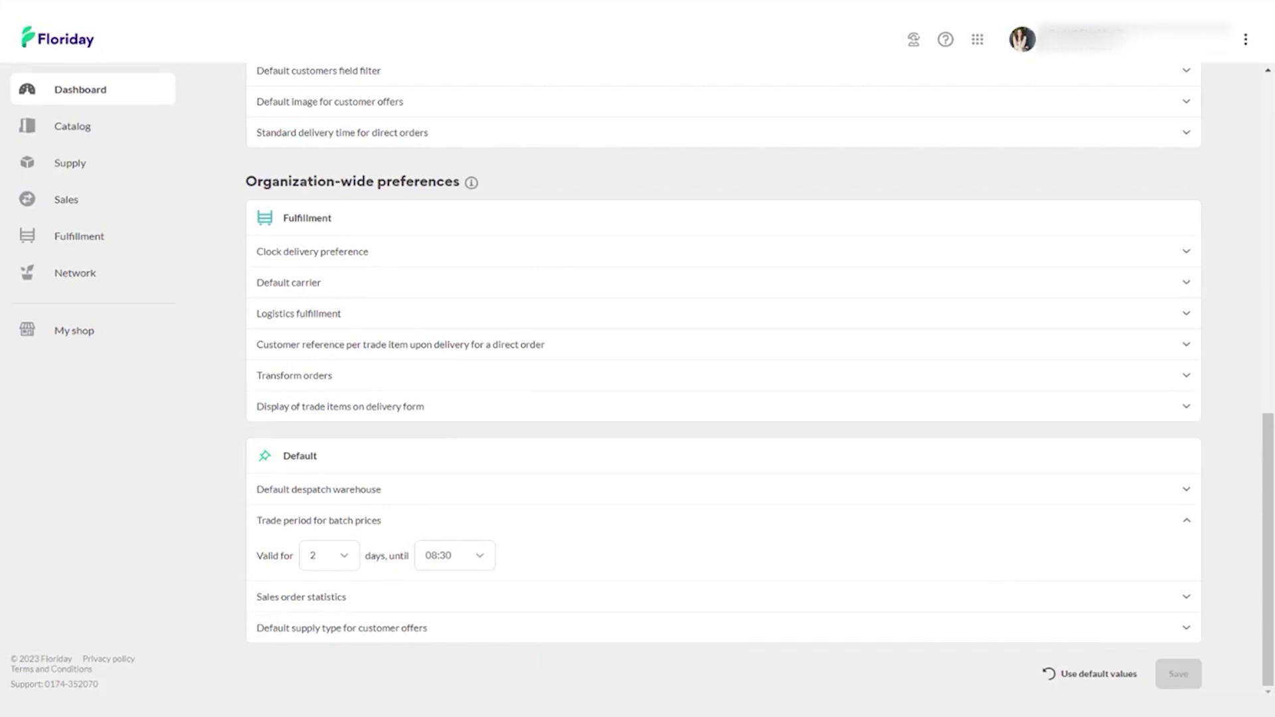
- Start new batches in the Aalsmeer warehouse for Rosa Avalanche Peach 40cm, Peach+ 60 and Peach 50cm, and show only in-season trade items
click(70, 163)
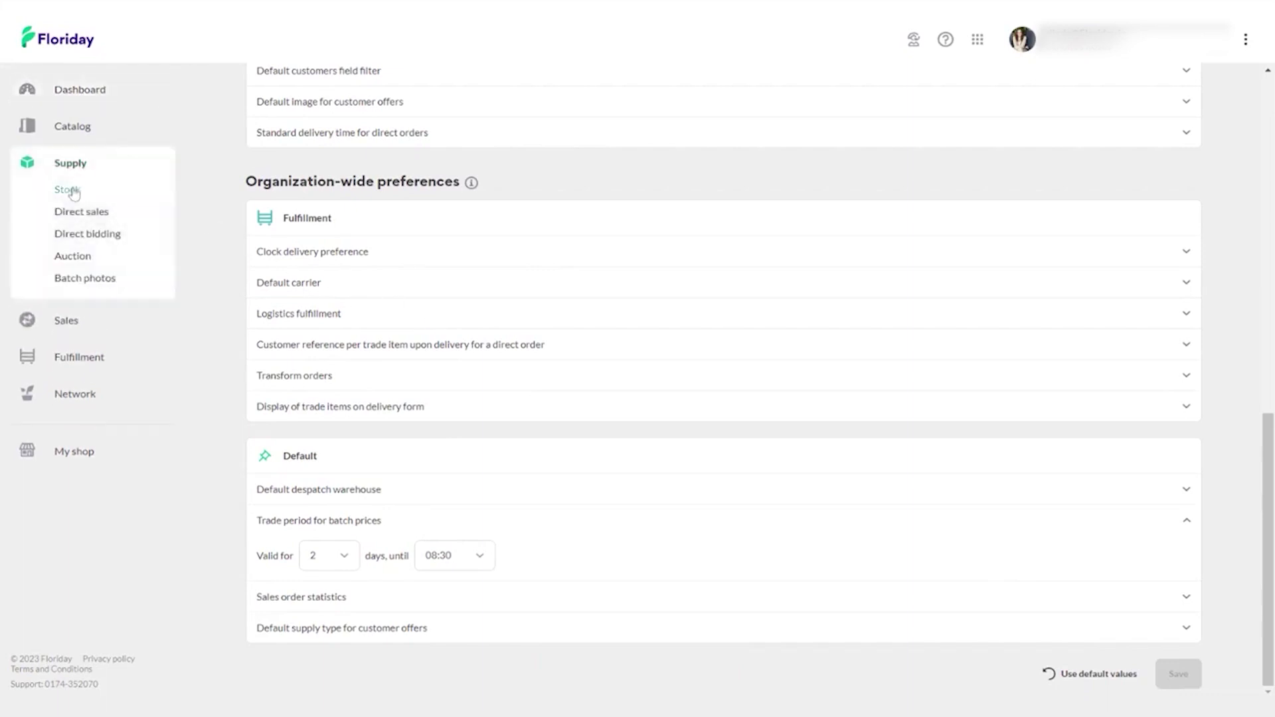
click(74, 193)
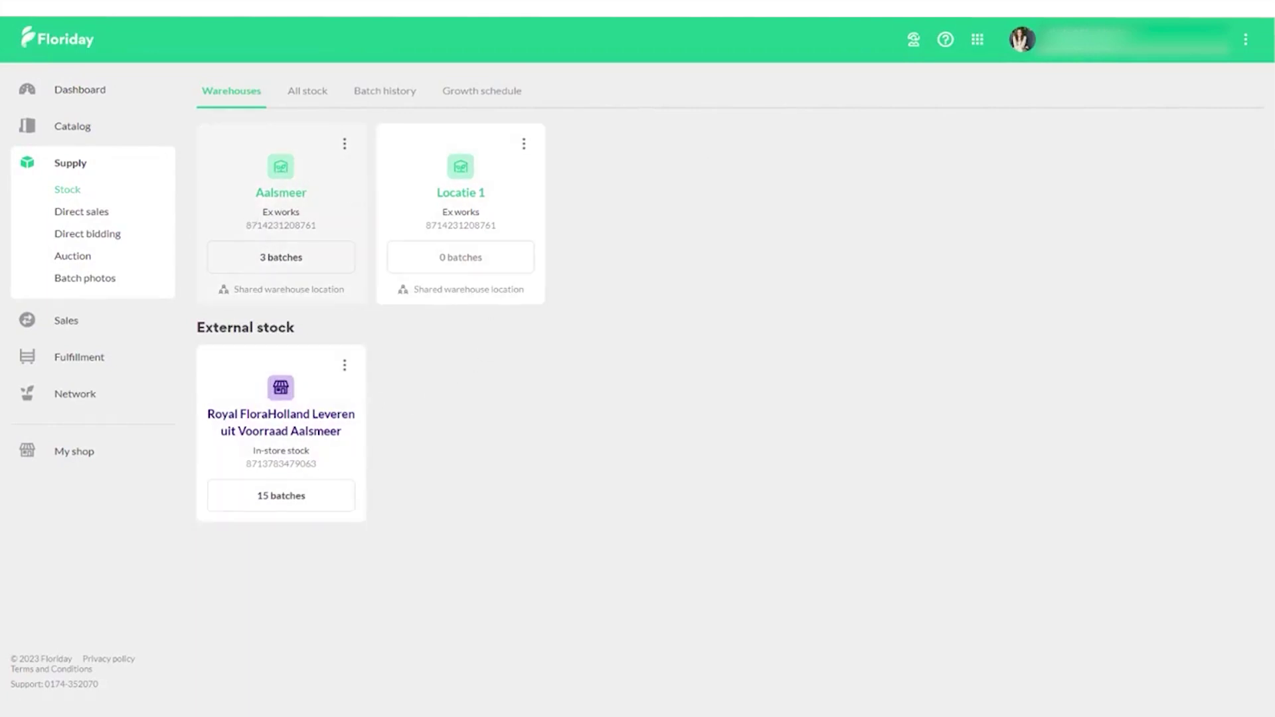
click(261, 268)
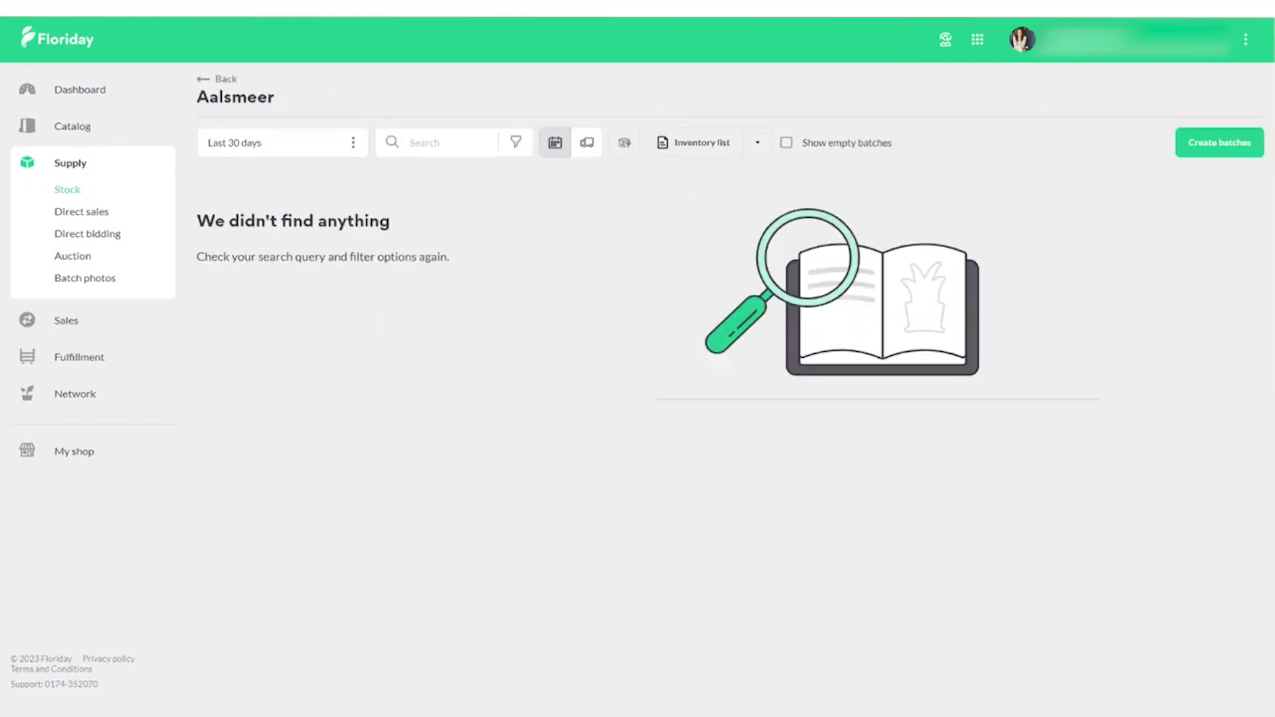
click(1201, 144)
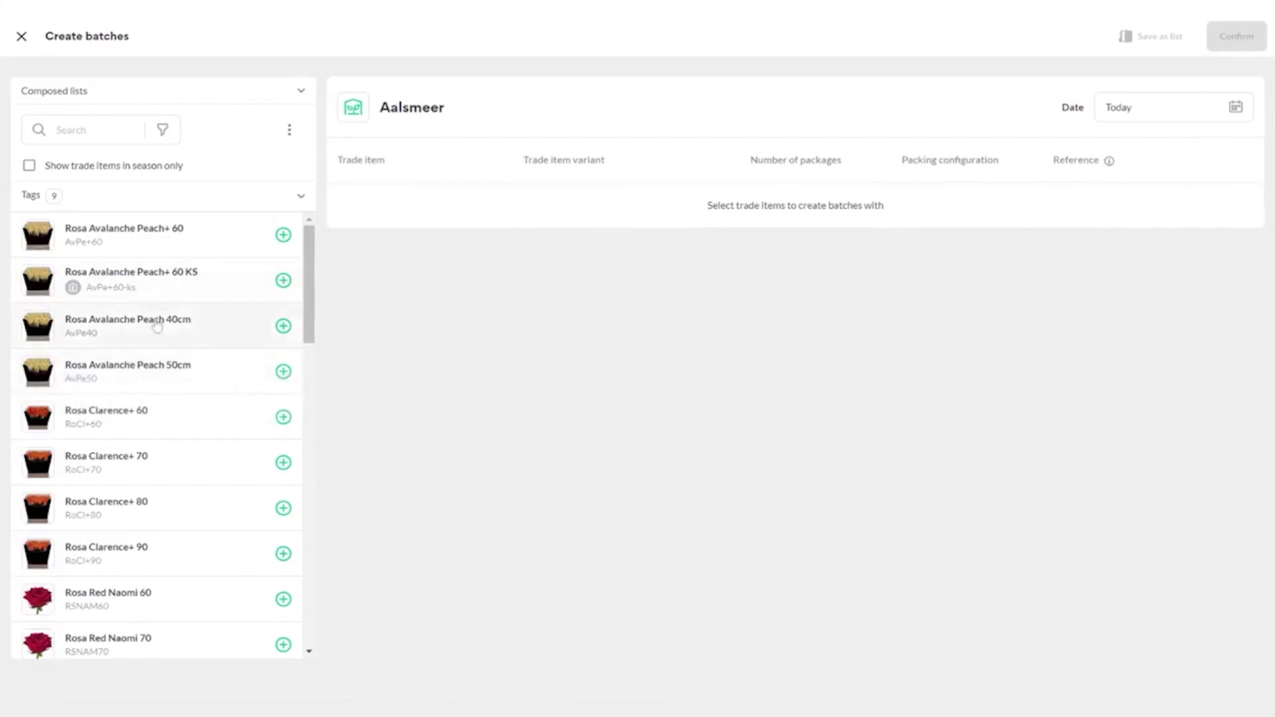
click(170, 323)
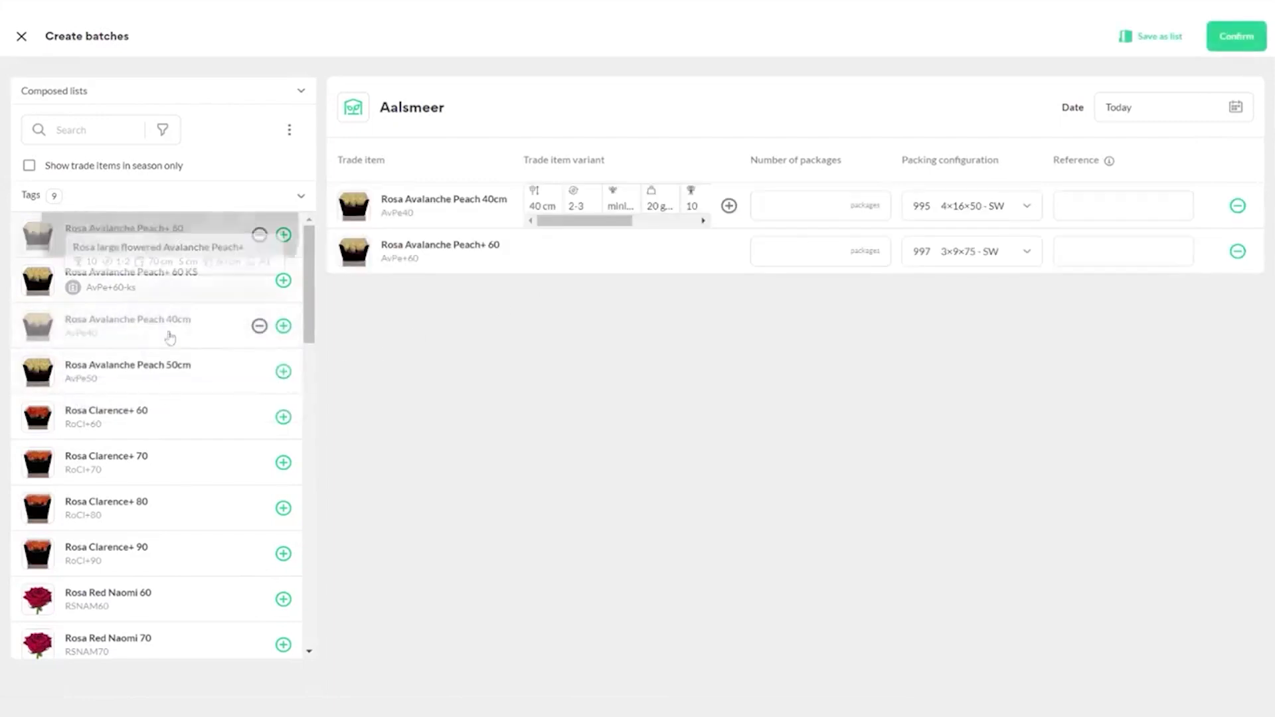
click(166, 378)
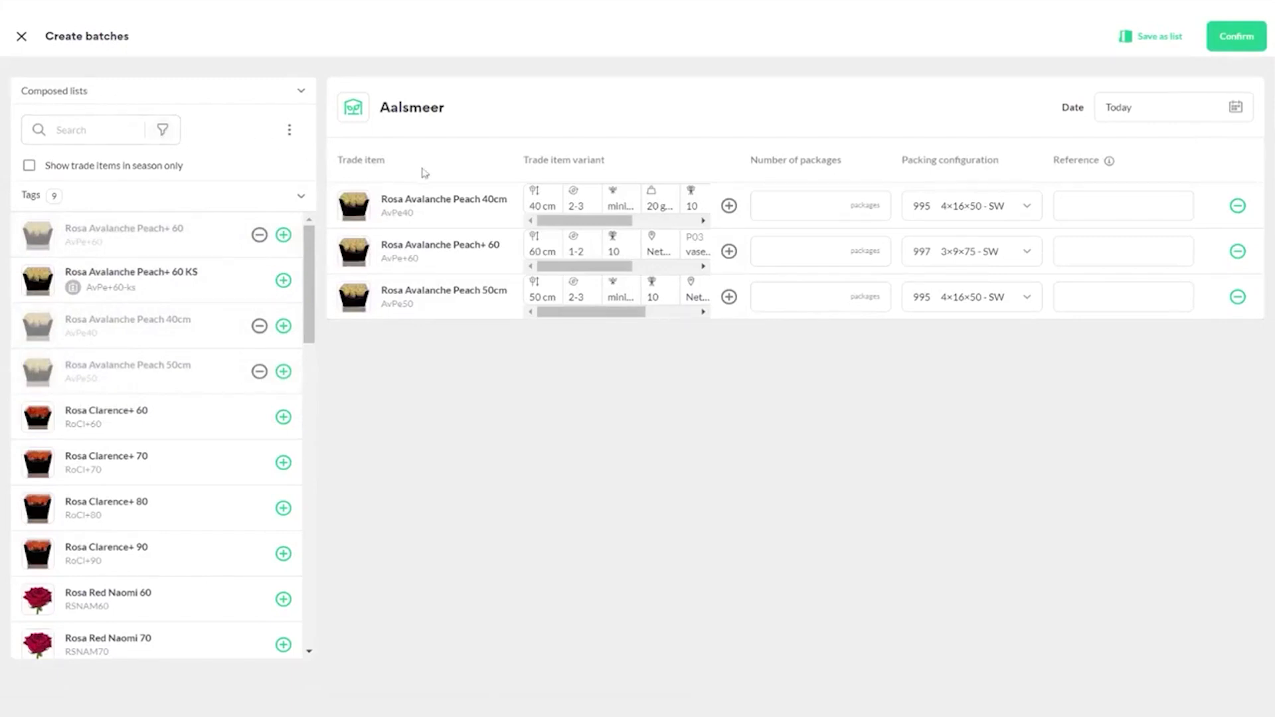
click(29, 167)
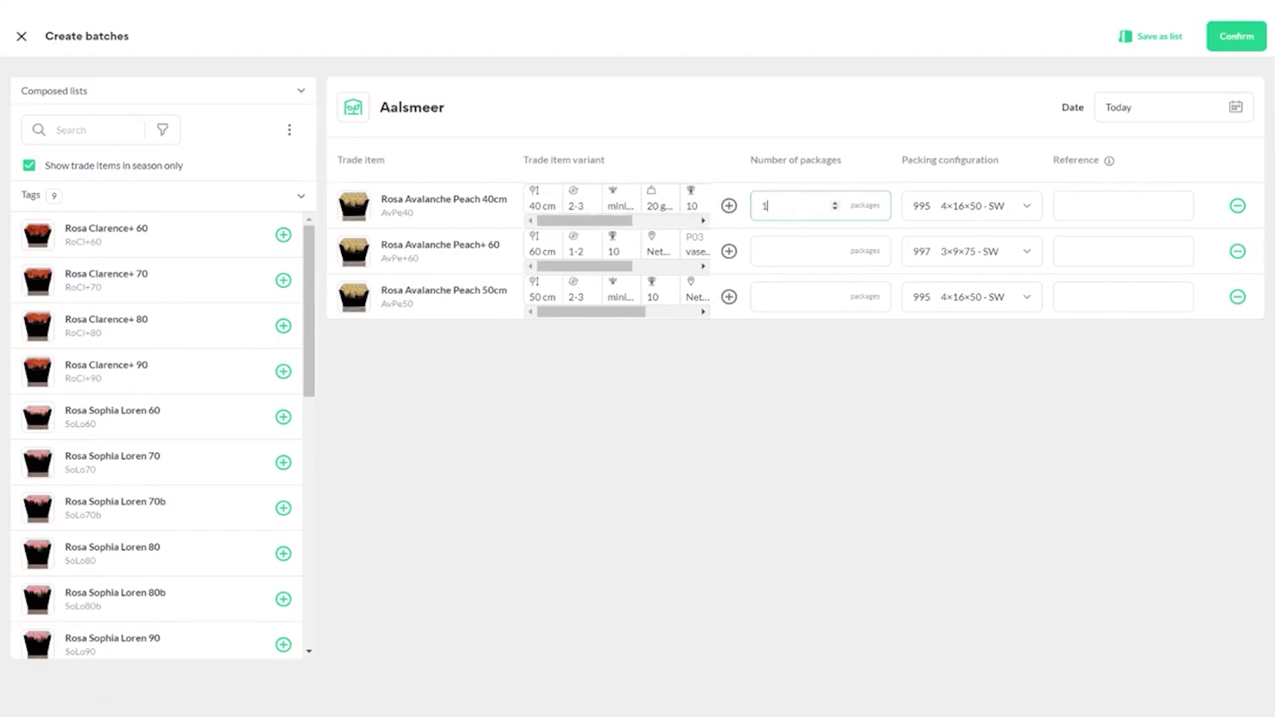
- Set the packages to 15 for Peach 40cm, 25 for Peach+ 60 and 20 for Peach 50cm, and the batch date to 09/28/2023
click(788, 254)
text(25)
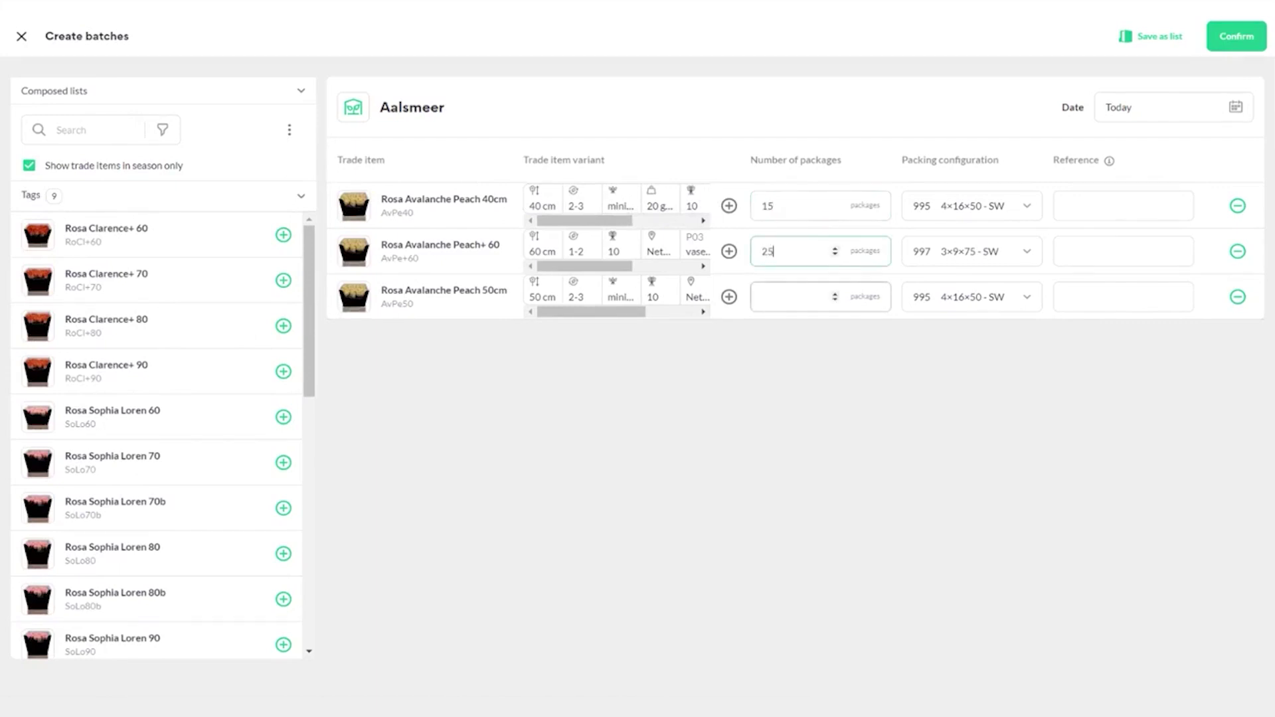
click(788, 296)
click(1234, 107)
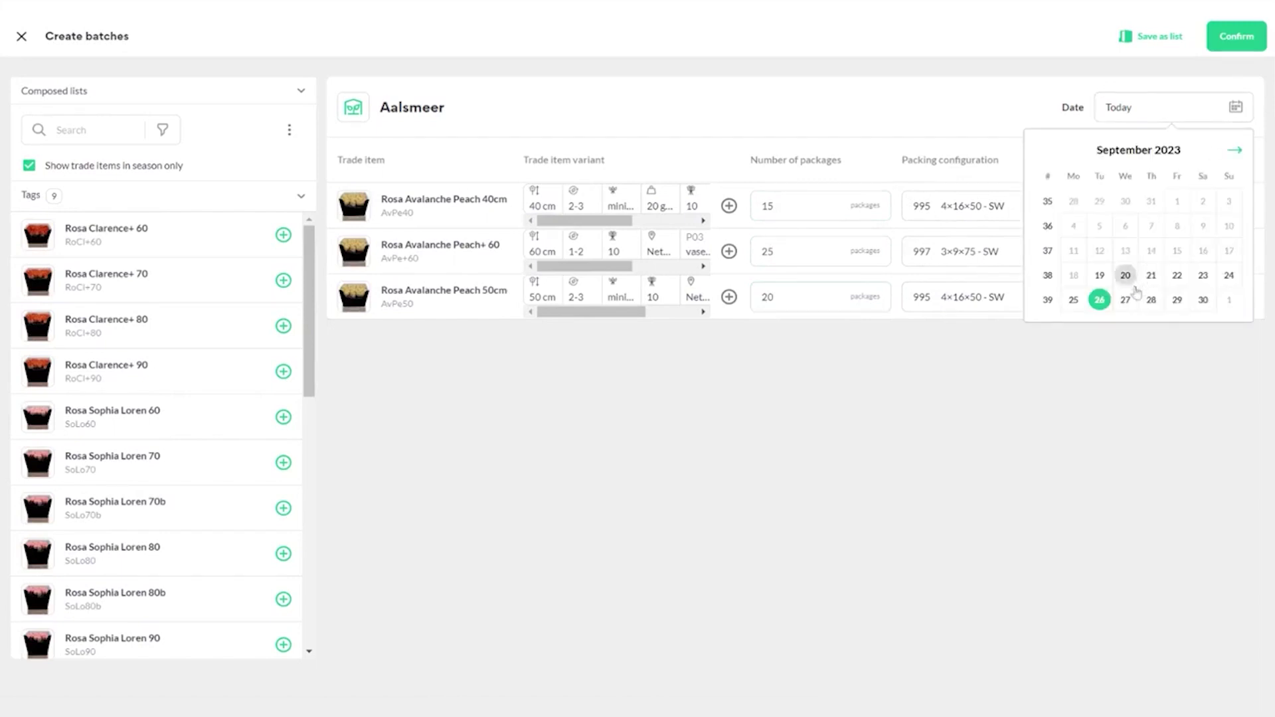
click(1125, 300)
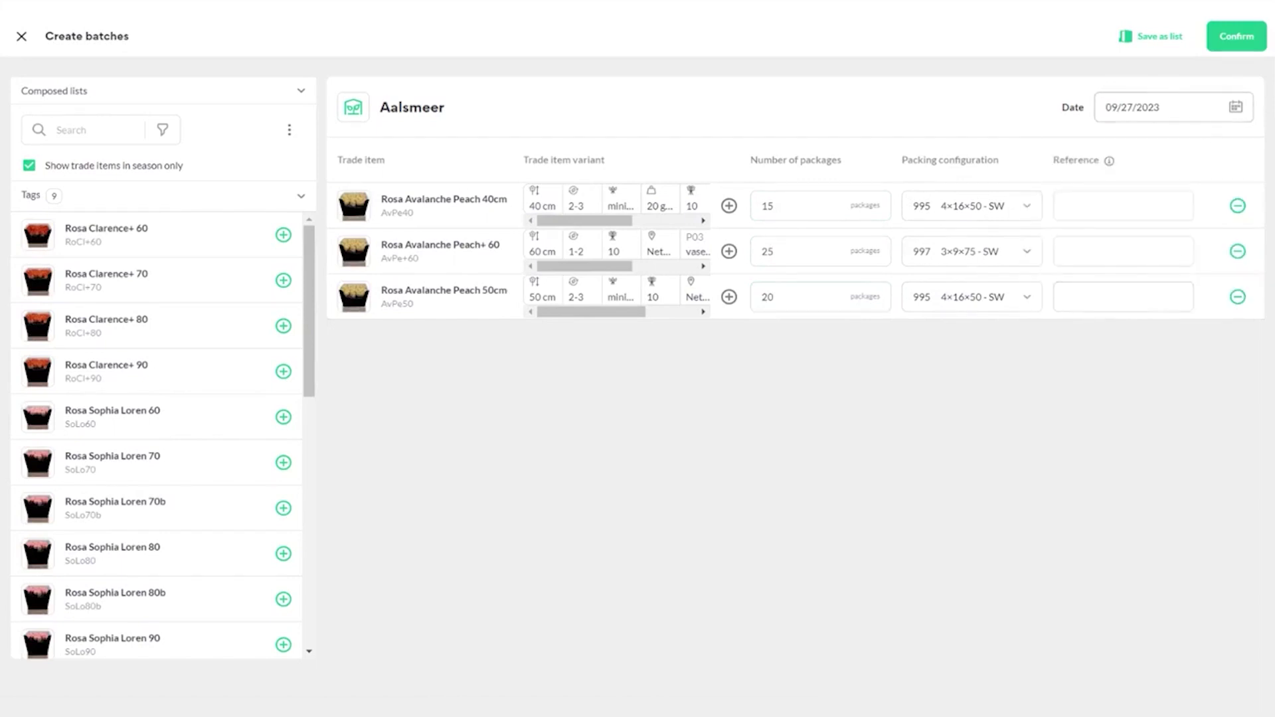
click(1234, 107)
click(1153, 300)
- Save the batch selection as a new list named "Rosa avalanche list", including quantity, packing configurations and trade item variants
click(1159, 41)
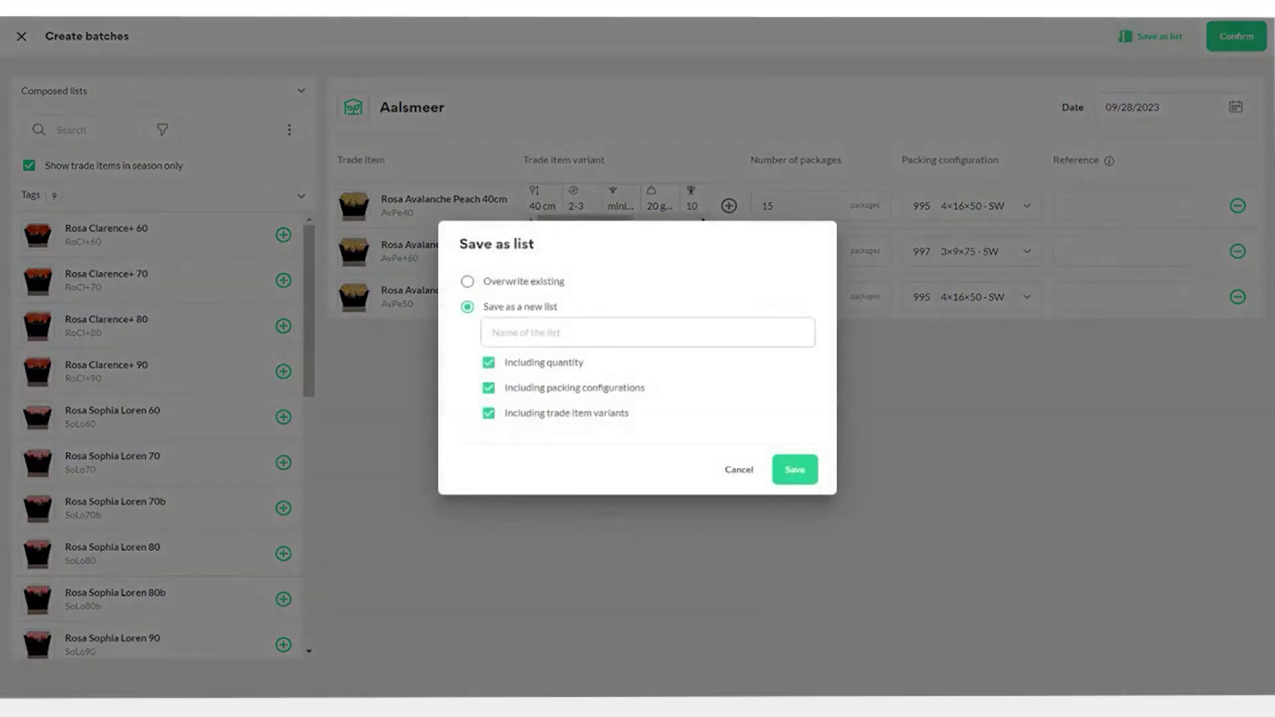
click(643, 318)
text(Rosa avaalnche)
key(BackSpace)
key(BackSpace)
key(BackSpace)
text(lanche list)
click(796, 472)
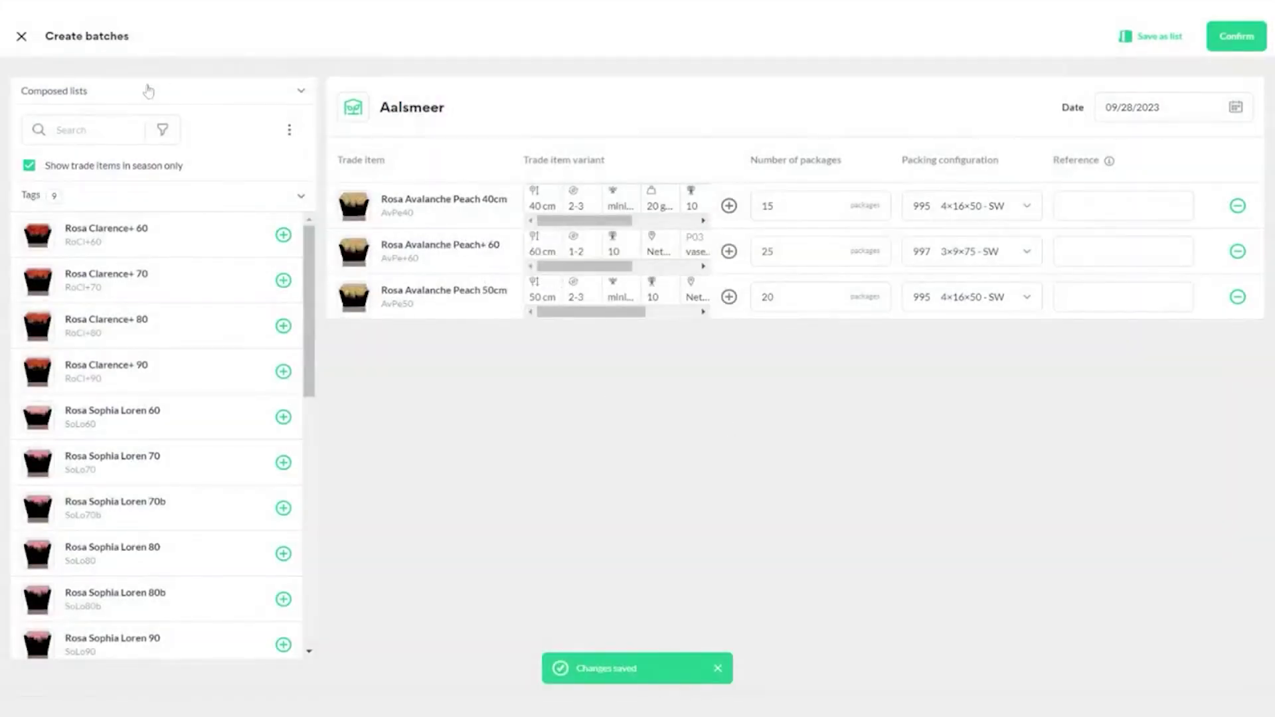
- Check the saved composed lists, and confirm the batches with the follow-up action to offer them through Batch prices
click(119, 92)
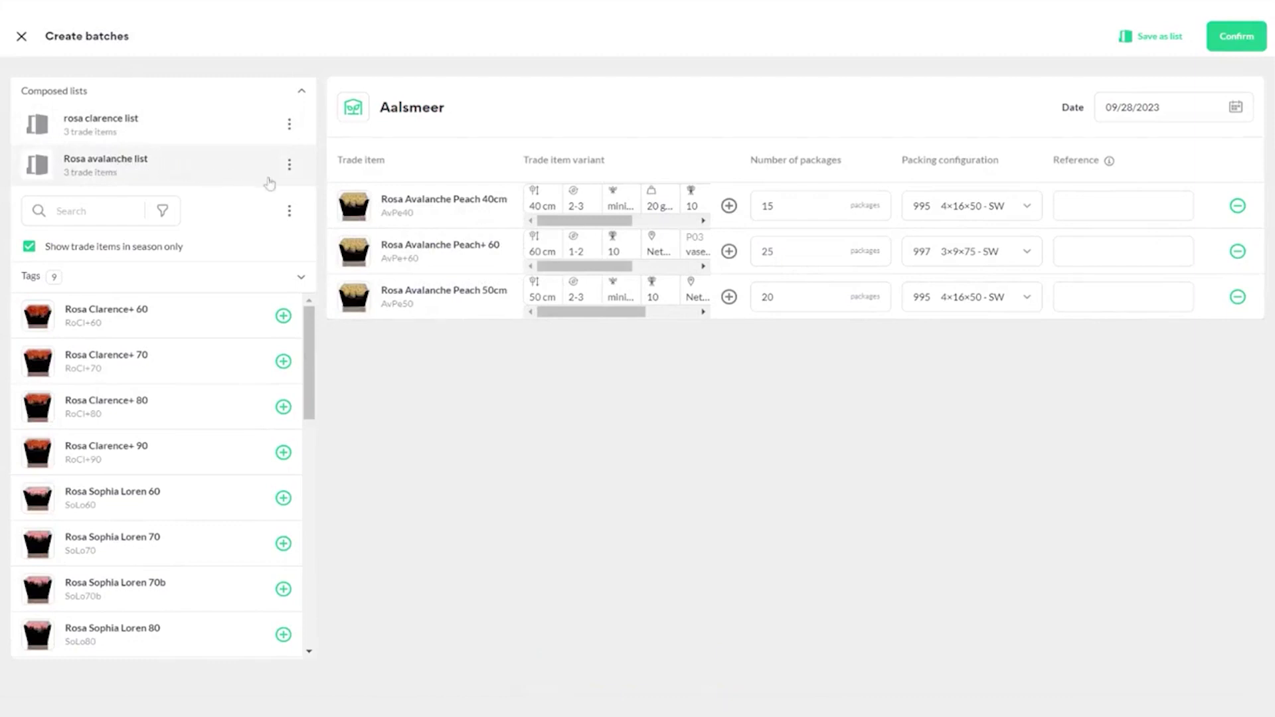
click(1236, 39)
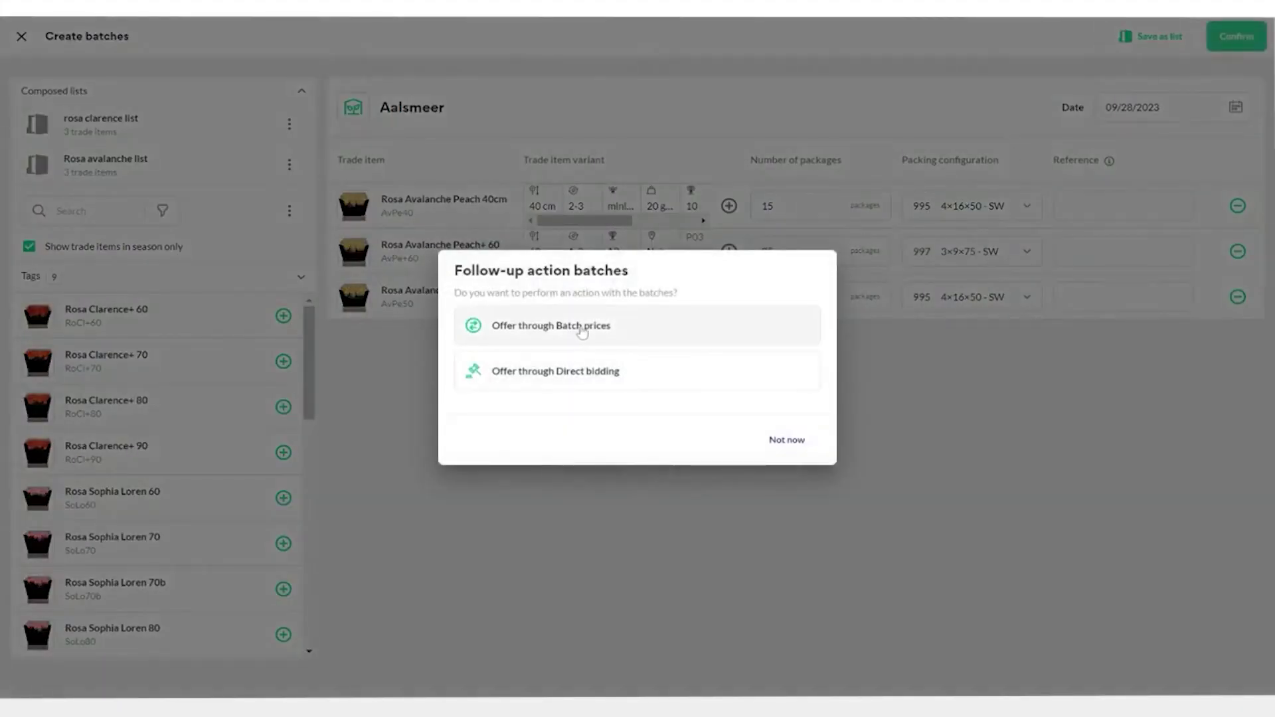
click(582, 332)
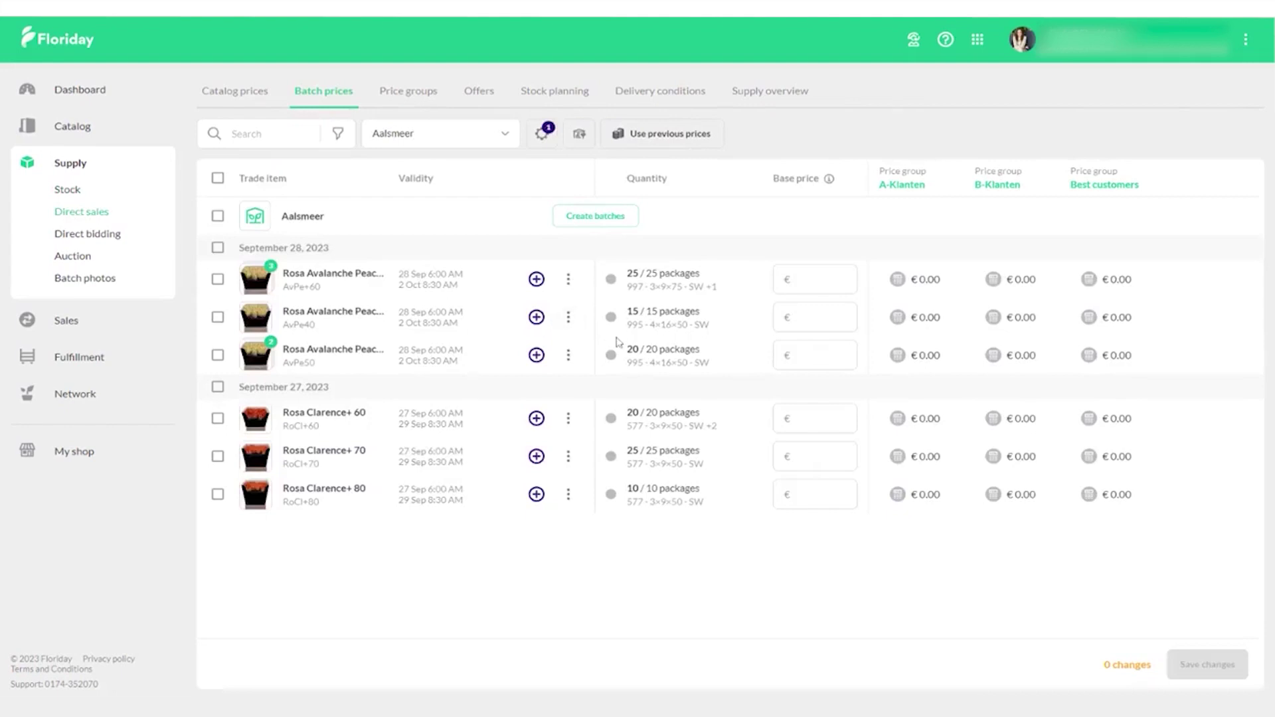
- Set the September 28 base prices to €0.80 for Rosa Avalanche Peach+ 60, €0.90 for Peach 40cm and €0.95 for Peach 50cm
mouse_move(624, 342)
text(0.8)
click(804, 317)
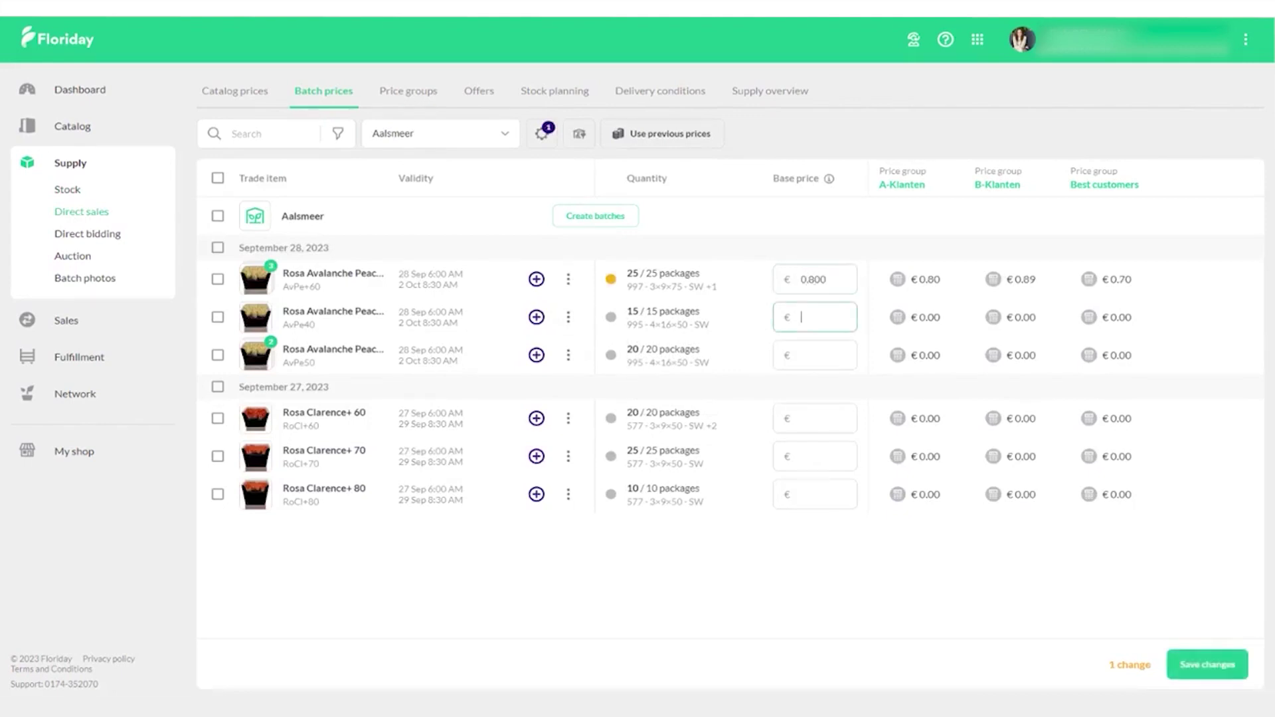
text(0.9)
click(804, 355)
text(0.95)
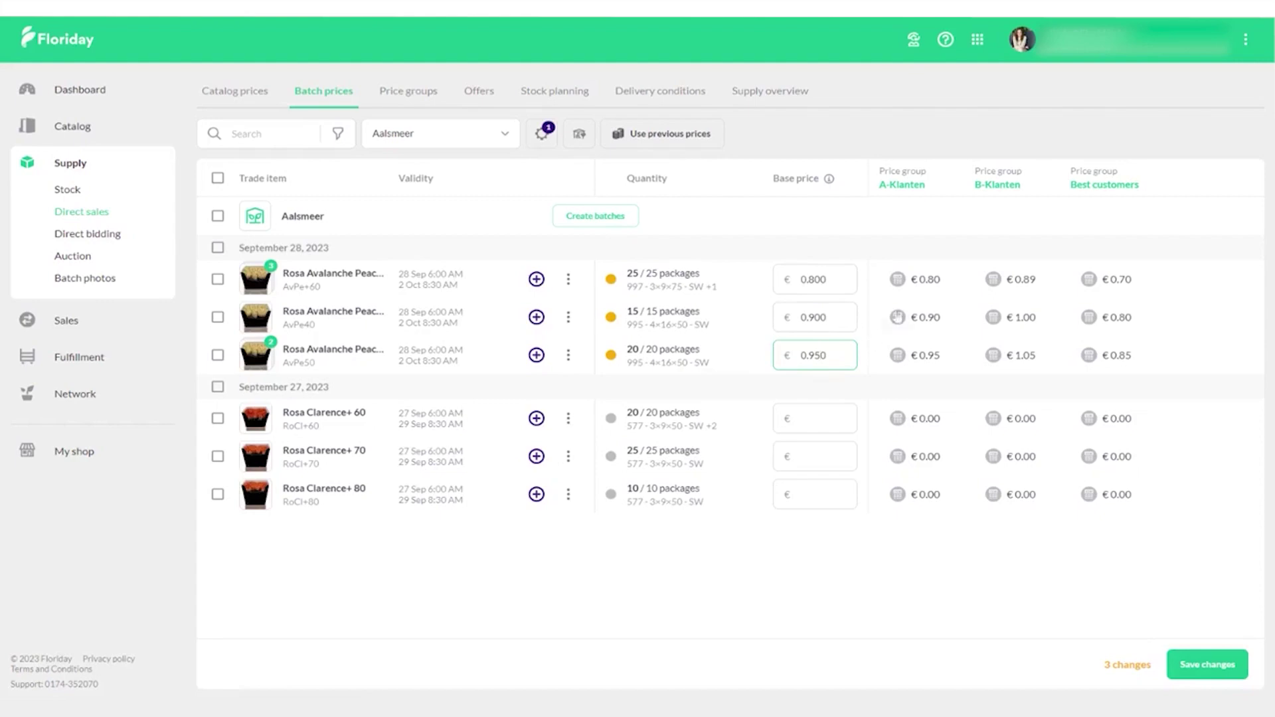
- View the A-Klanten price group breakdown for Rosa Avalanche Peach+ 60 and close it
click(899, 282)
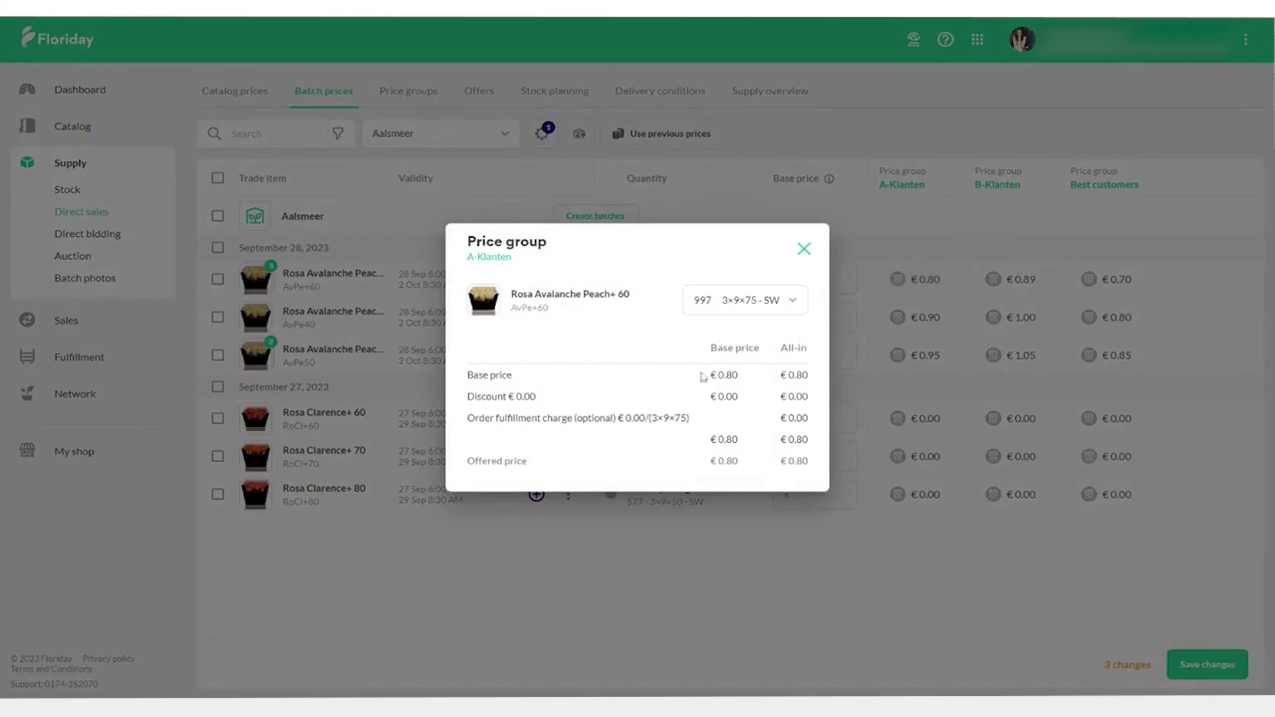
click(804, 250)
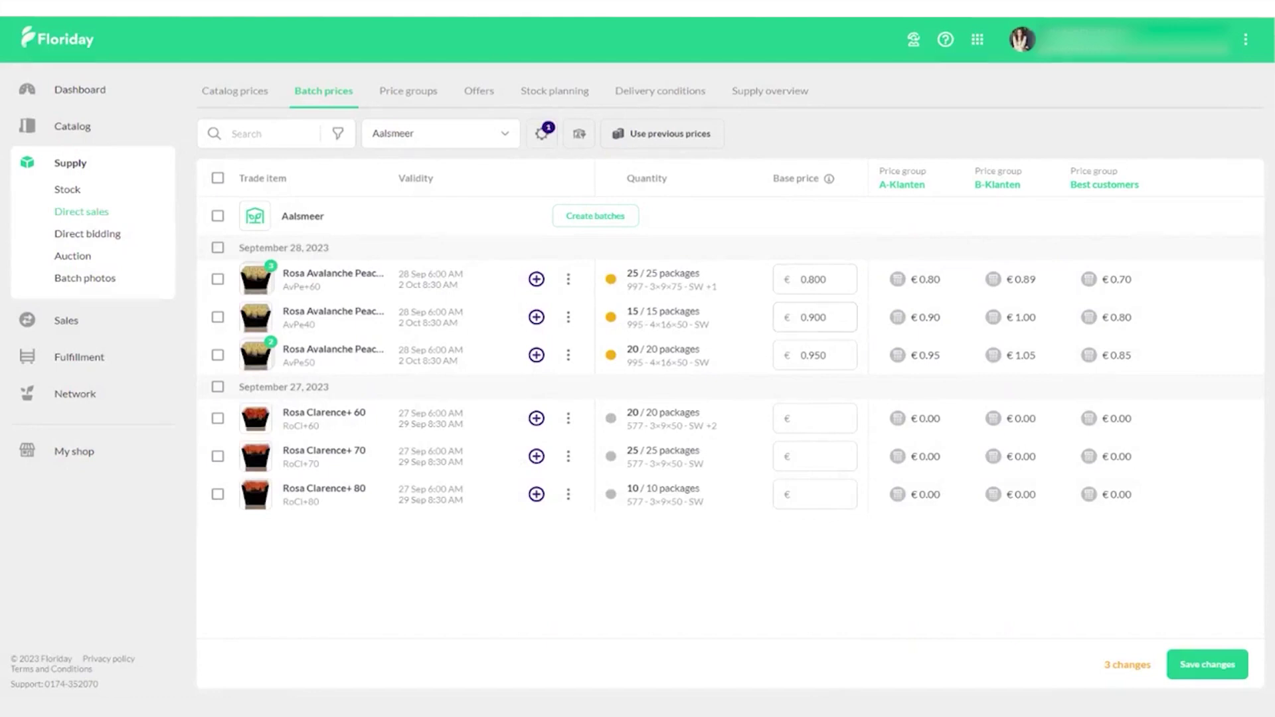
click(217, 419)
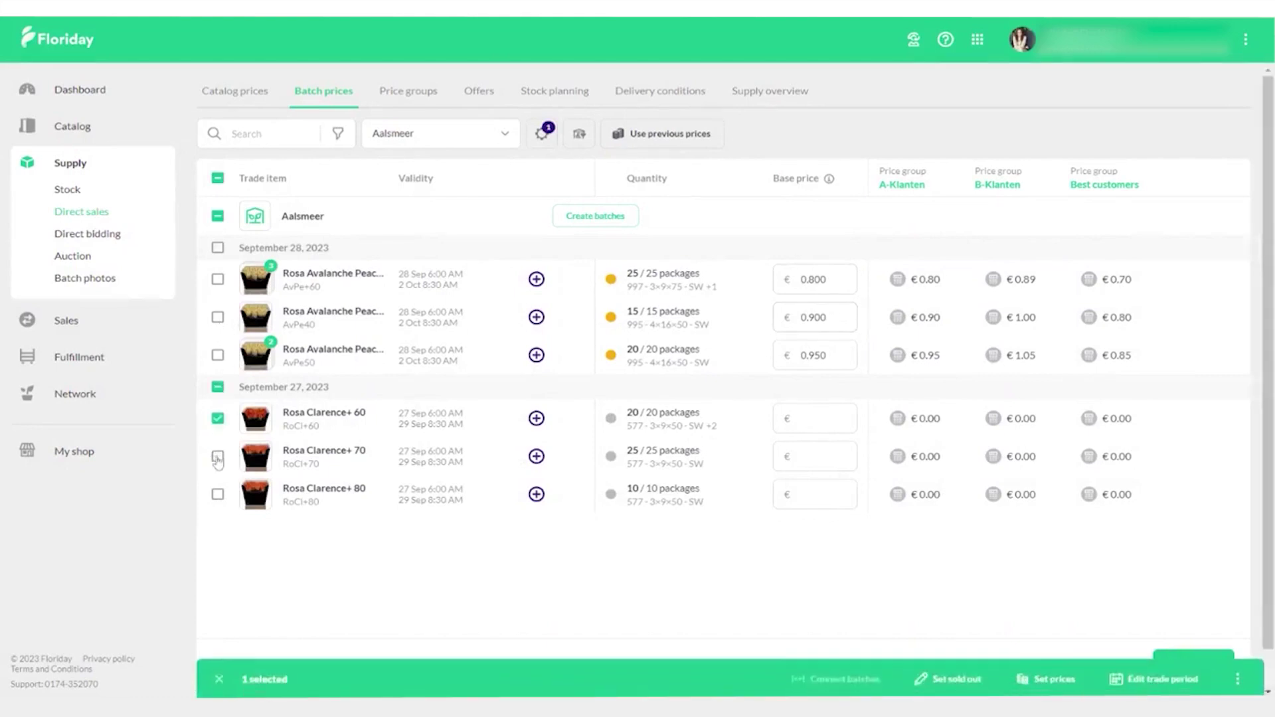
click(218, 456)
click(211, 682)
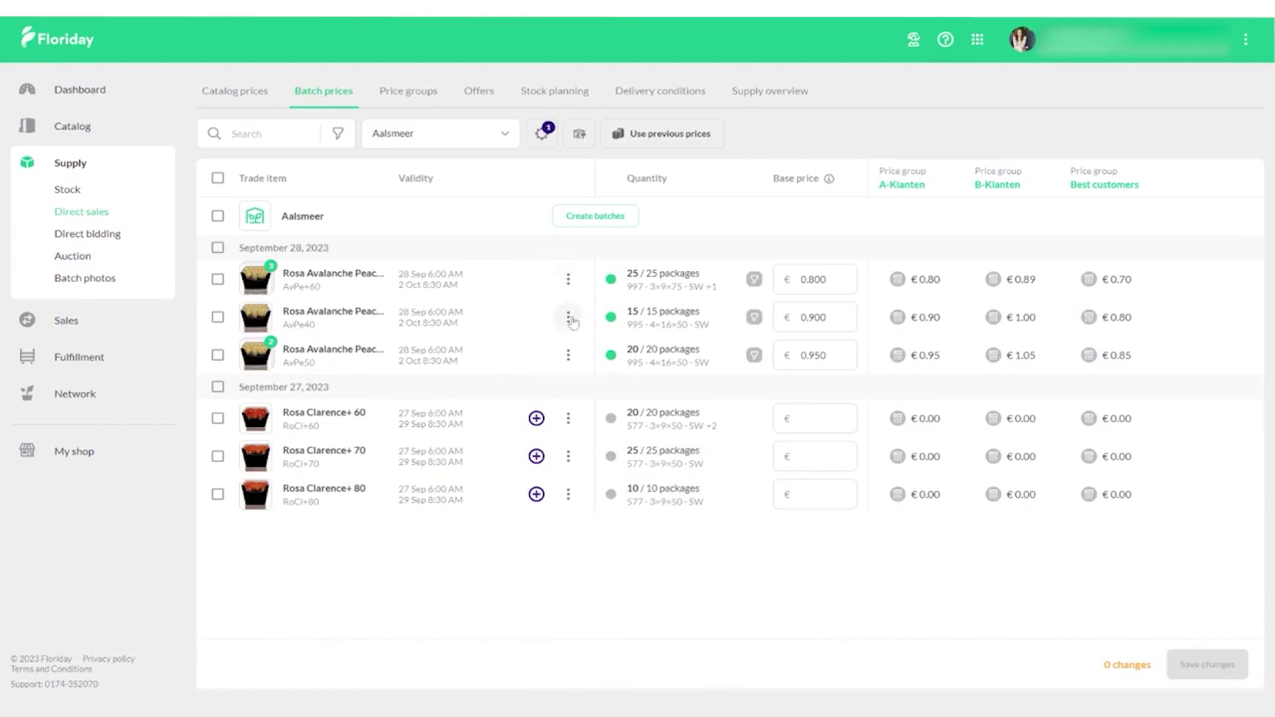
click(568, 318)
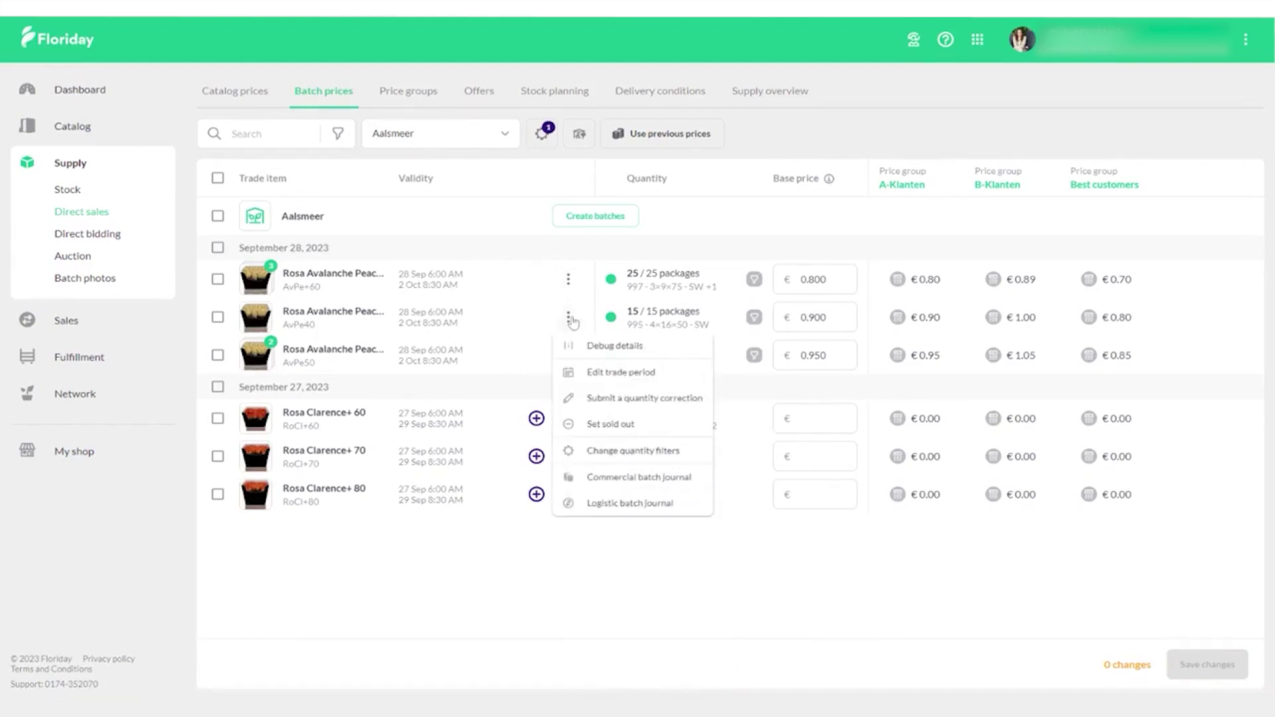
click(569, 319)
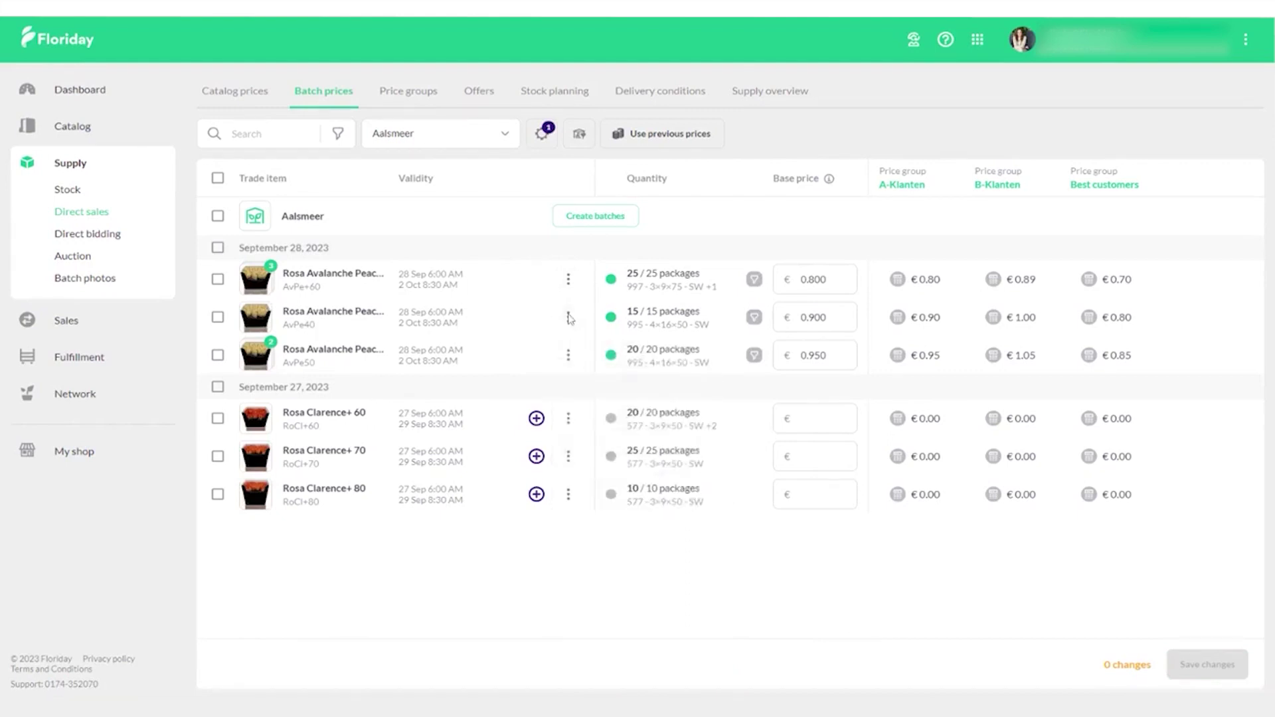
click(571, 321)
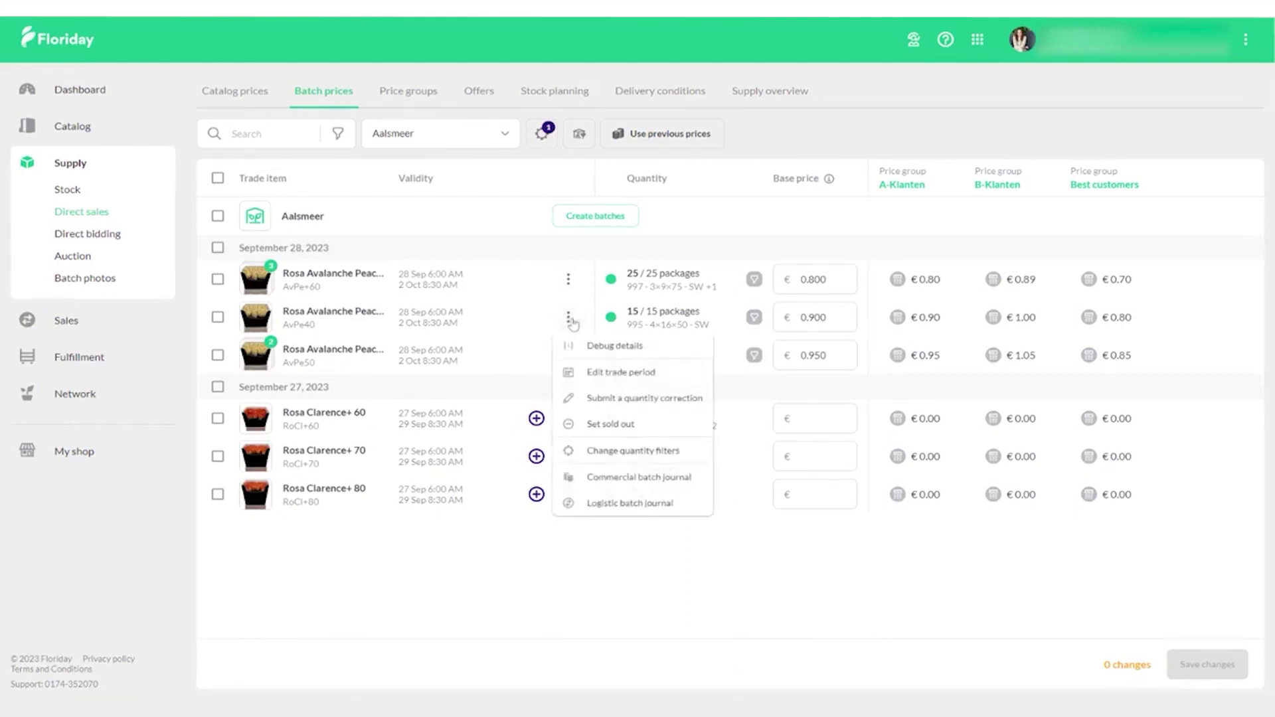
click(570, 279)
- Enable the 997 - 3×9×75 - SW configuration of the Rosa Avalanche Peach+ 60 KS product variant with a €0.100 surcharge
click(570, 284)
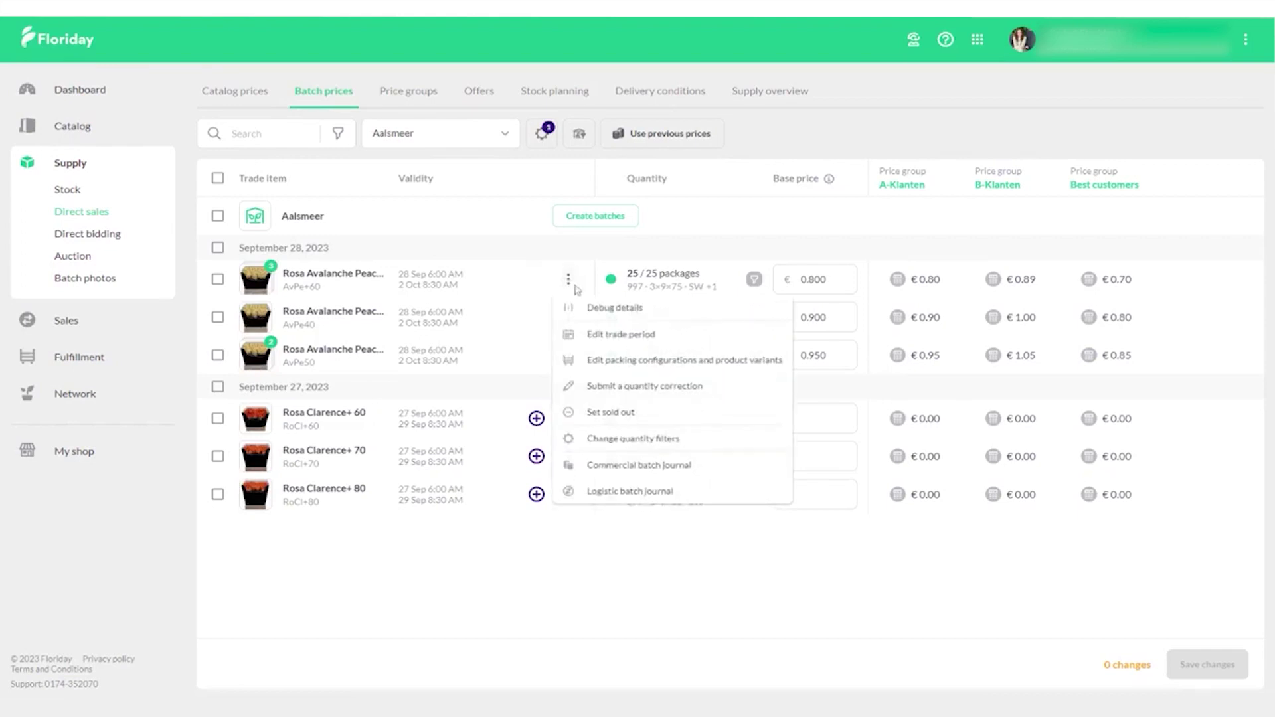
click(606, 360)
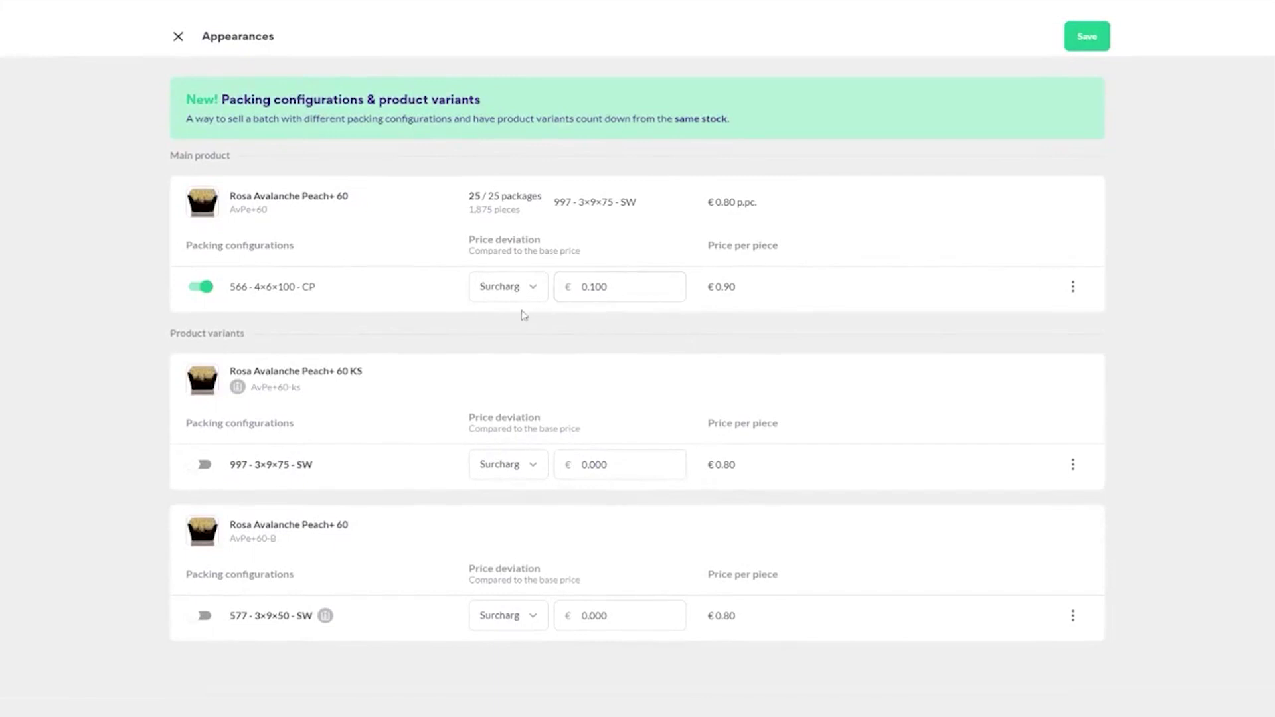
click(201, 468)
- Try to save the Rosa Avalanche Peach+ 60 packing and variant changes, also in the template, and leave the appearances editor
click(1085, 36)
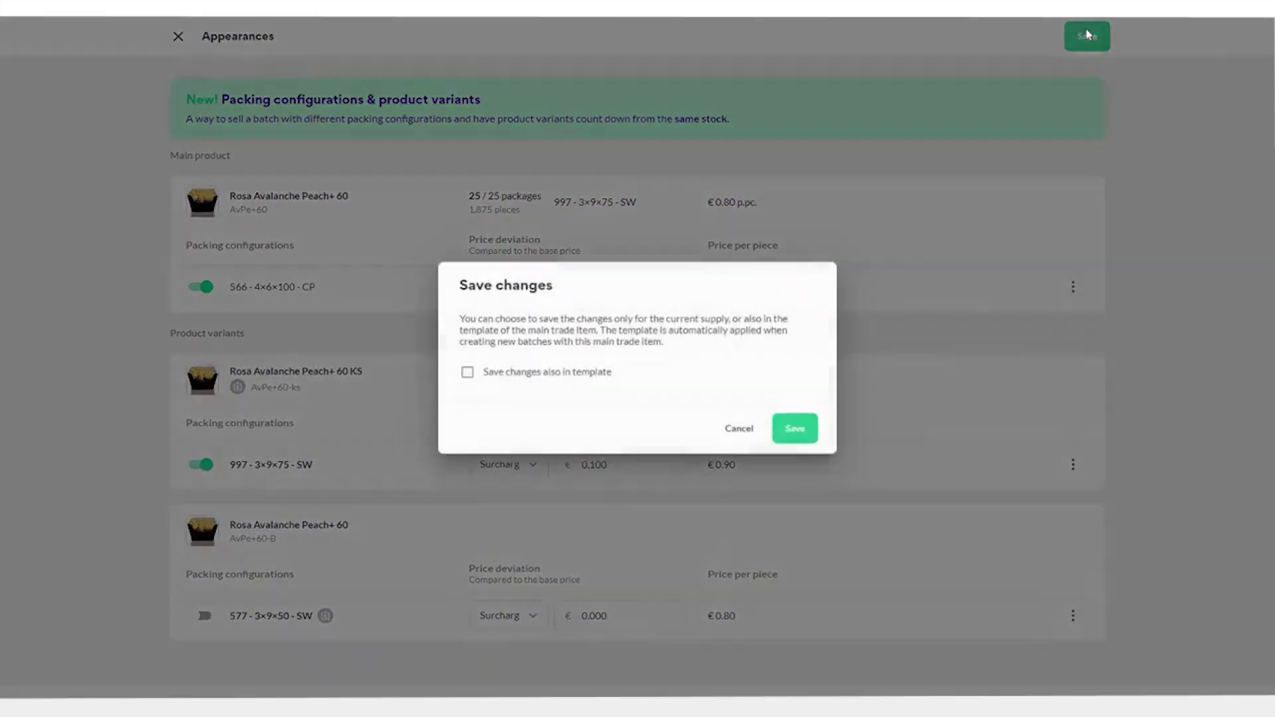
click(599, 379)
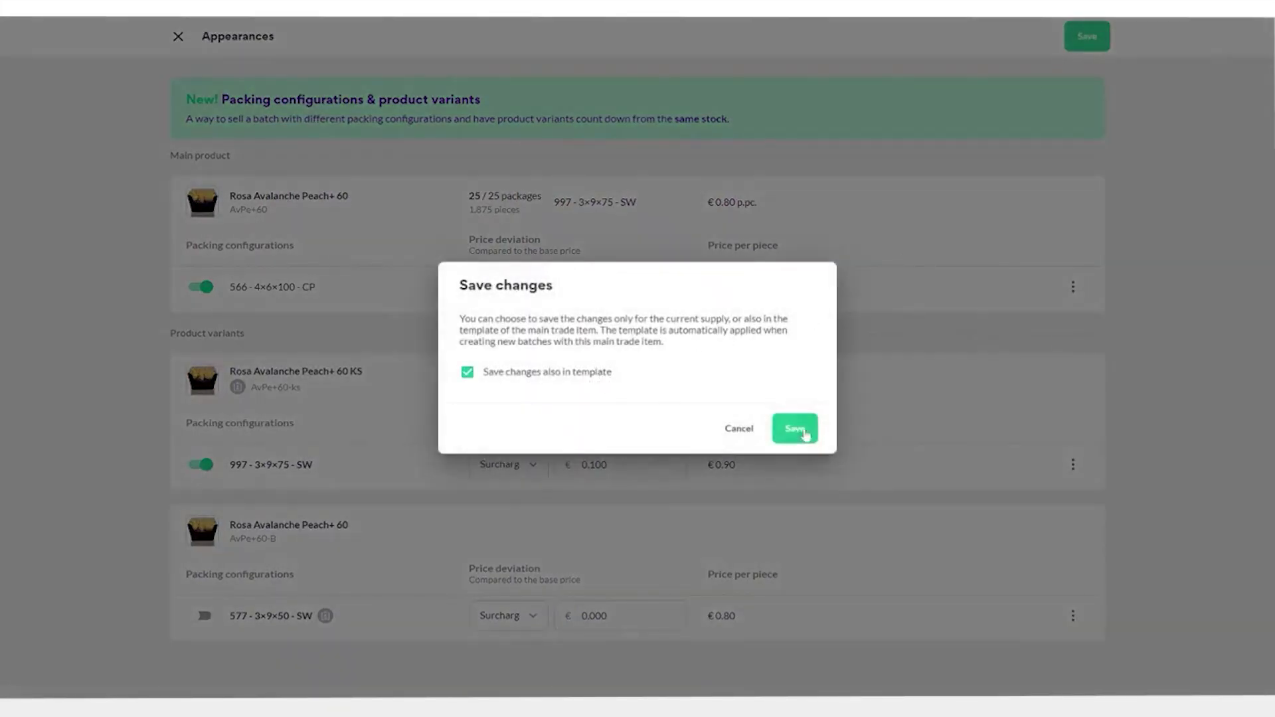
click(797, 429)
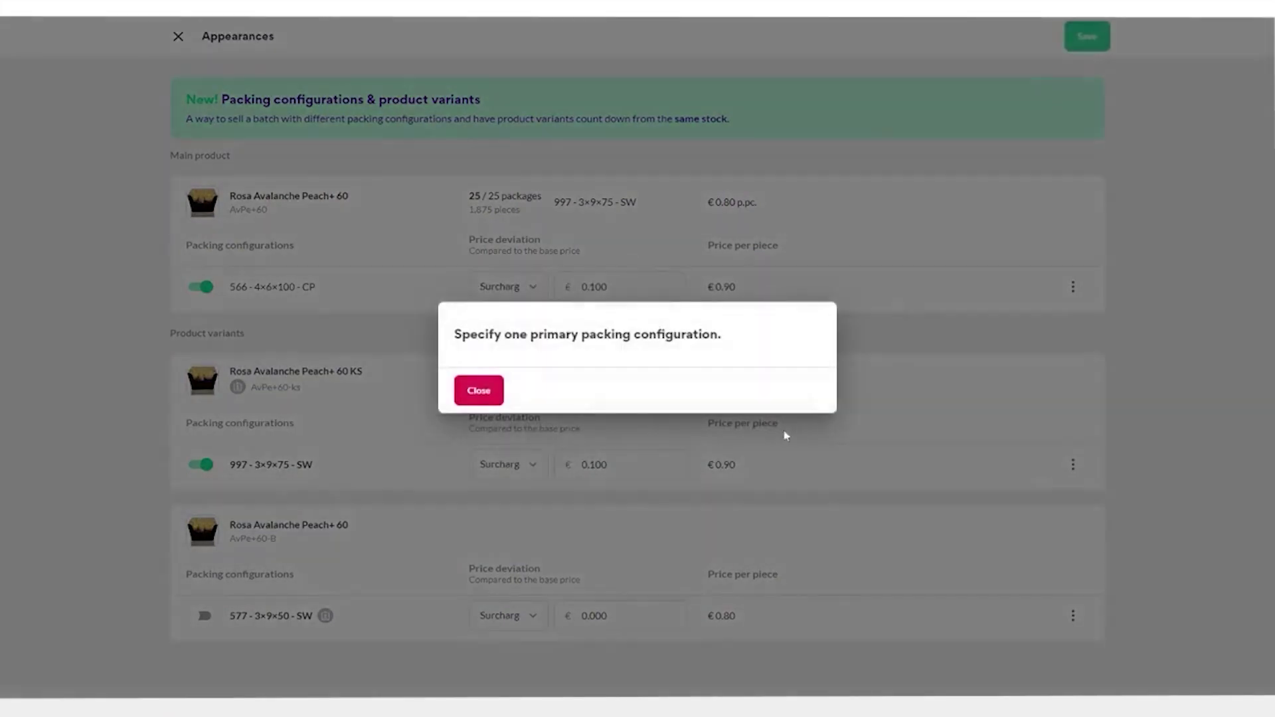
click(477, 397)
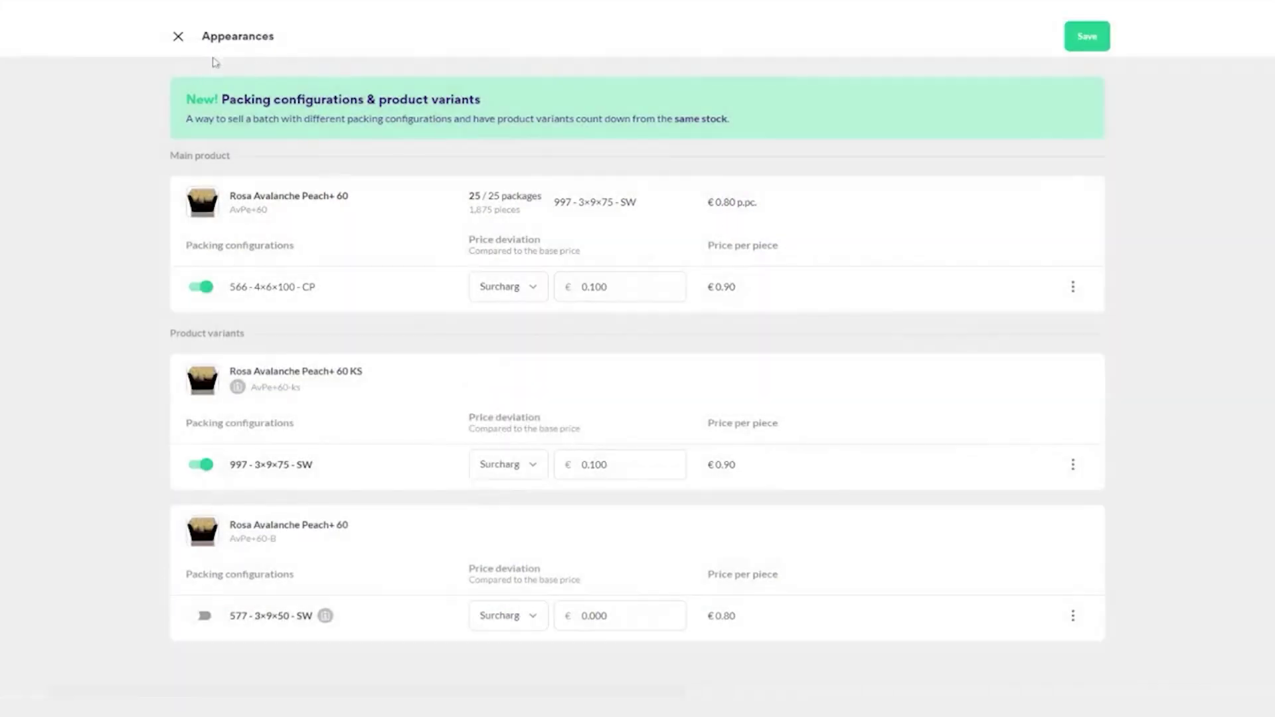
click(177, 36)
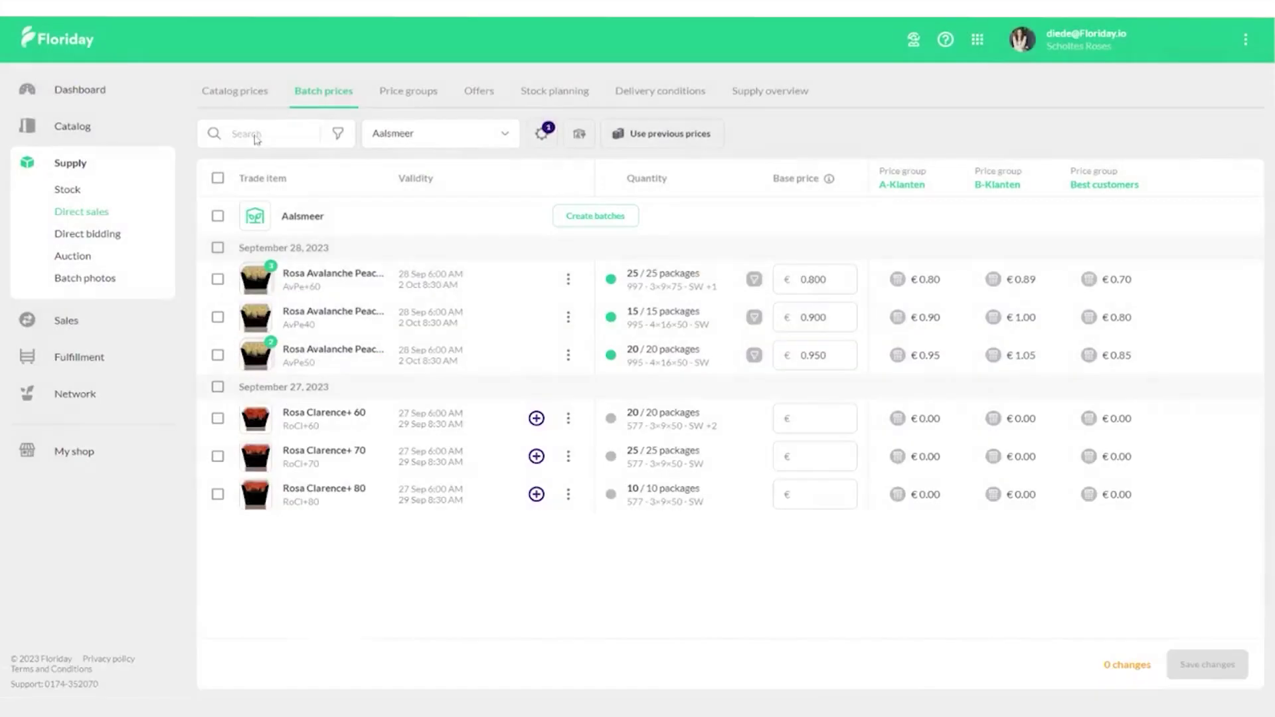
- Connect the September 28 Rosa Avalanche Peach 40cm and 50cm batches, and view the connected batches overview
click(569, 317)
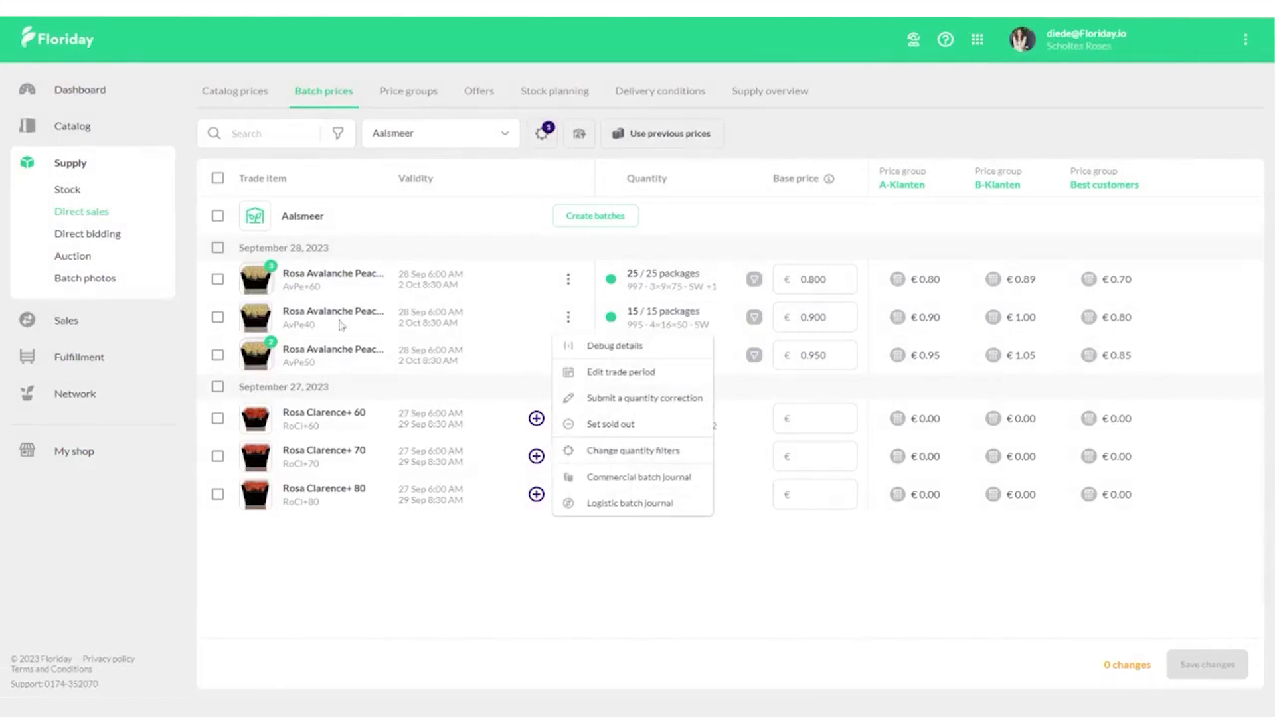
click(224, 322)
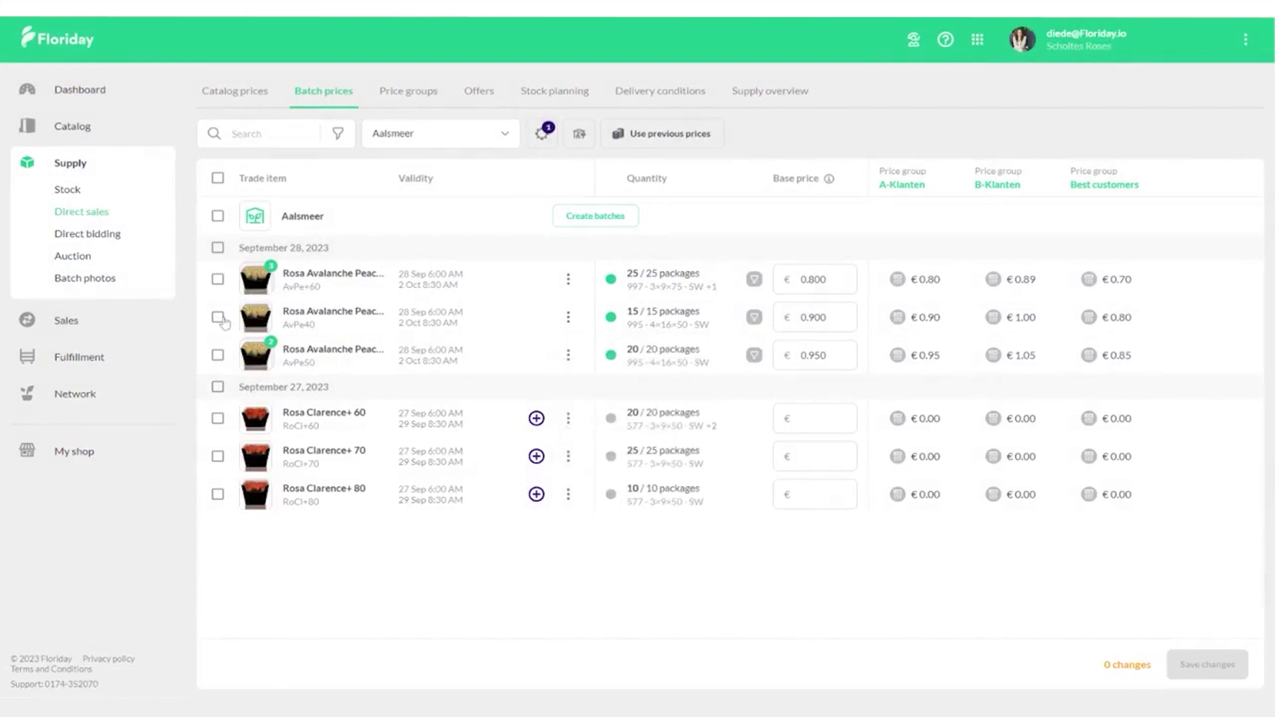
click(218, 318)
click(218, 355)
click(871, 682)
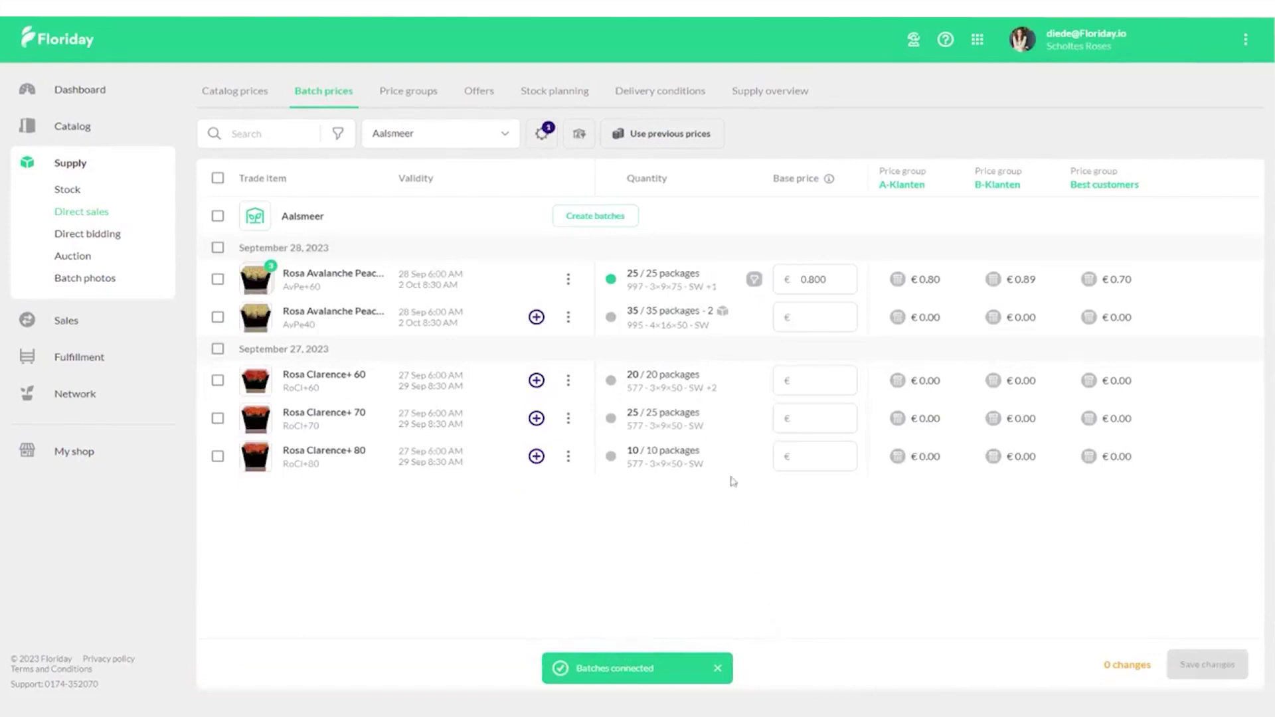
click(722, 313)
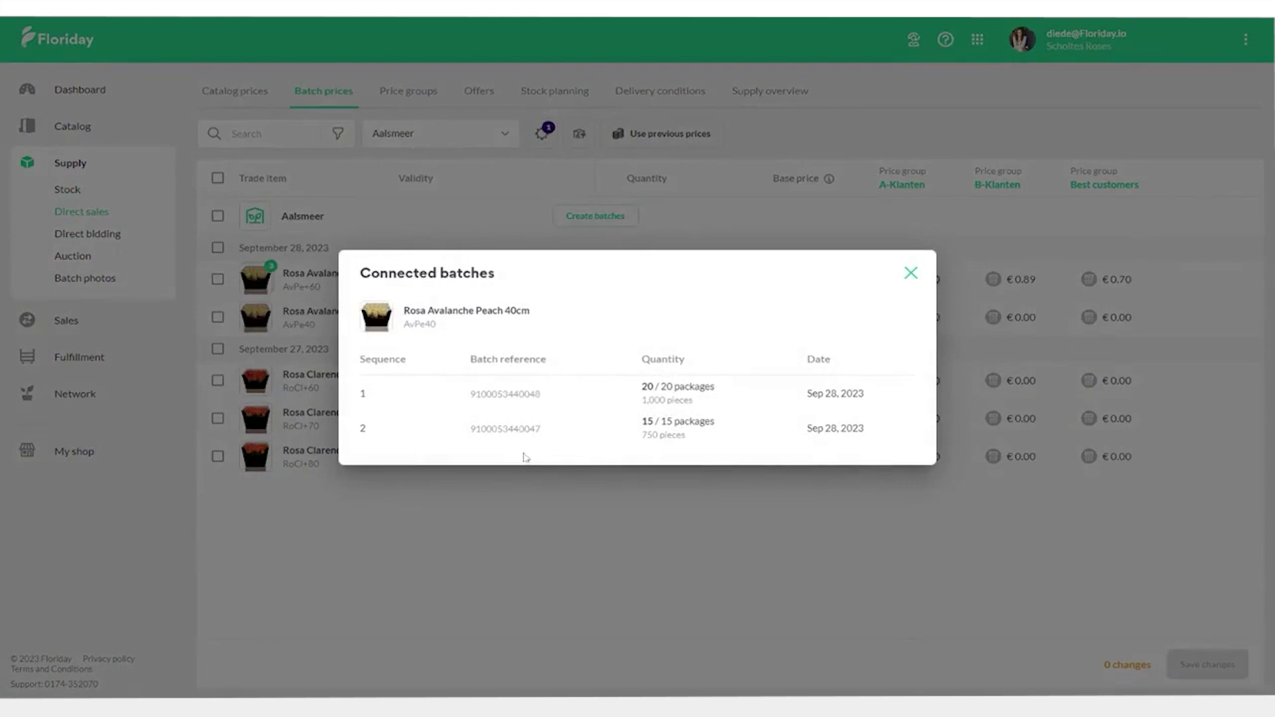
click(911, 273)
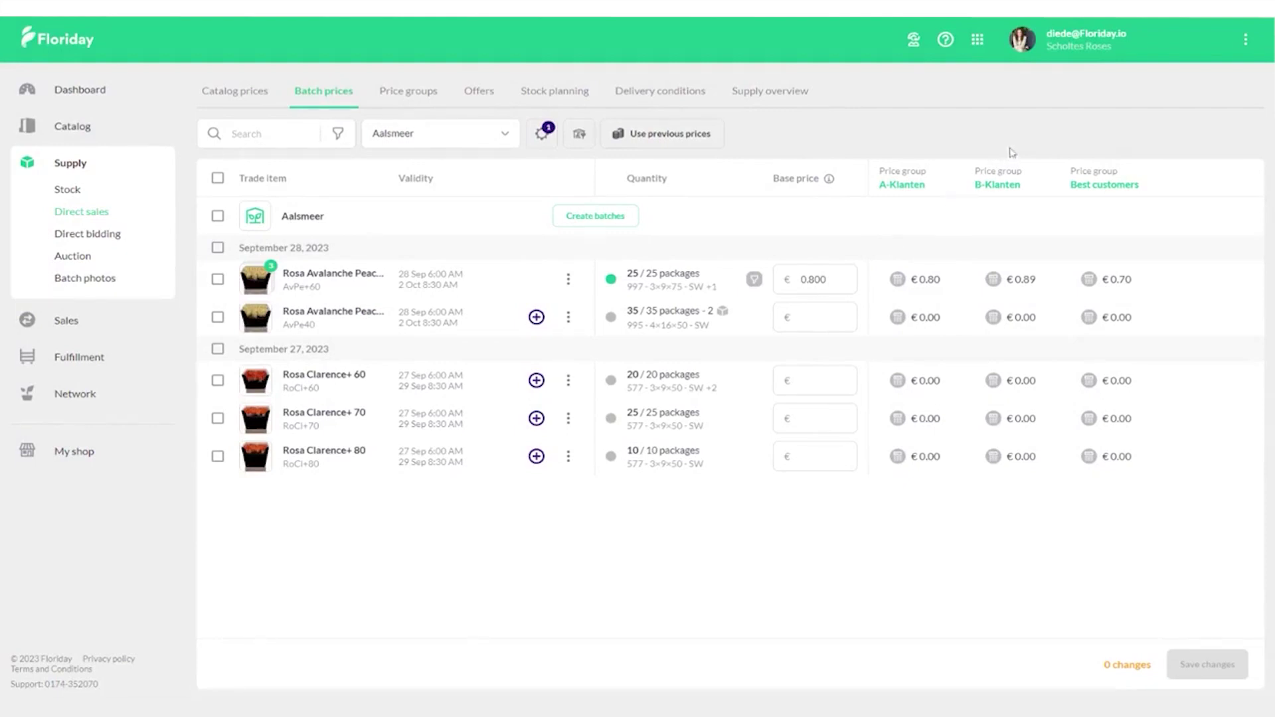
- Open the support chat and the Help center from the account options
click(1142, 39)
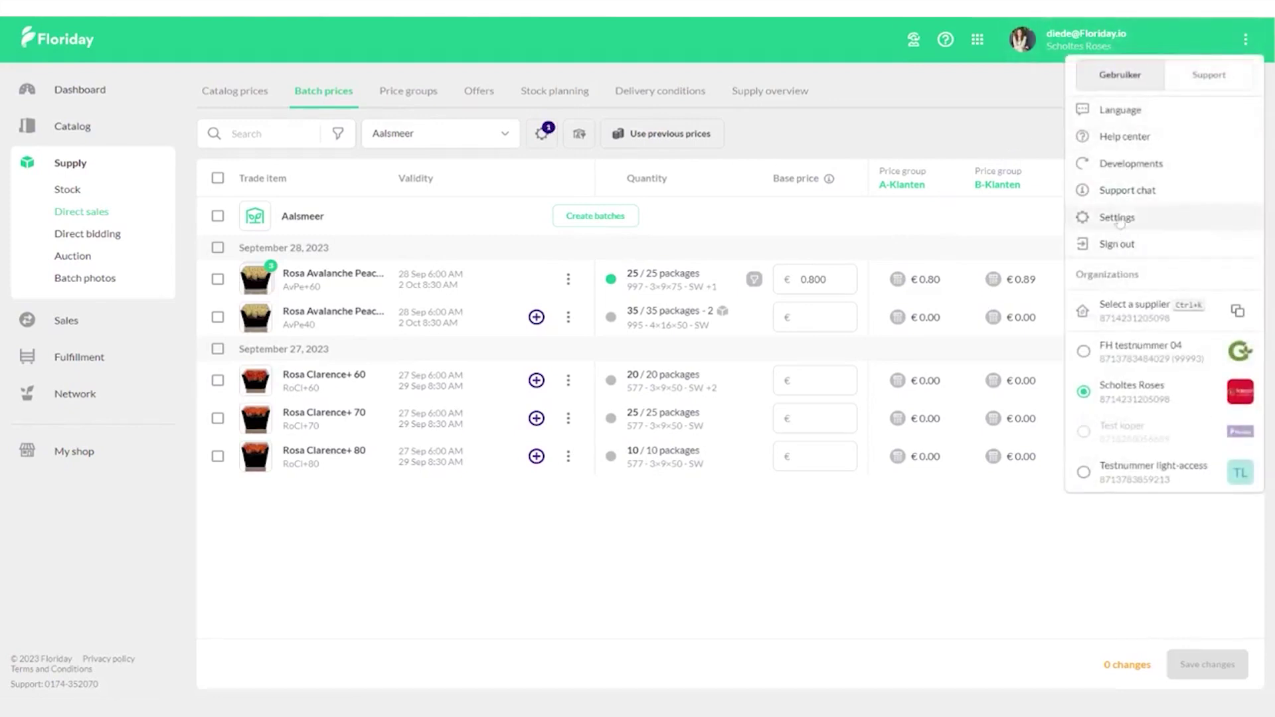
click(1120, 193)
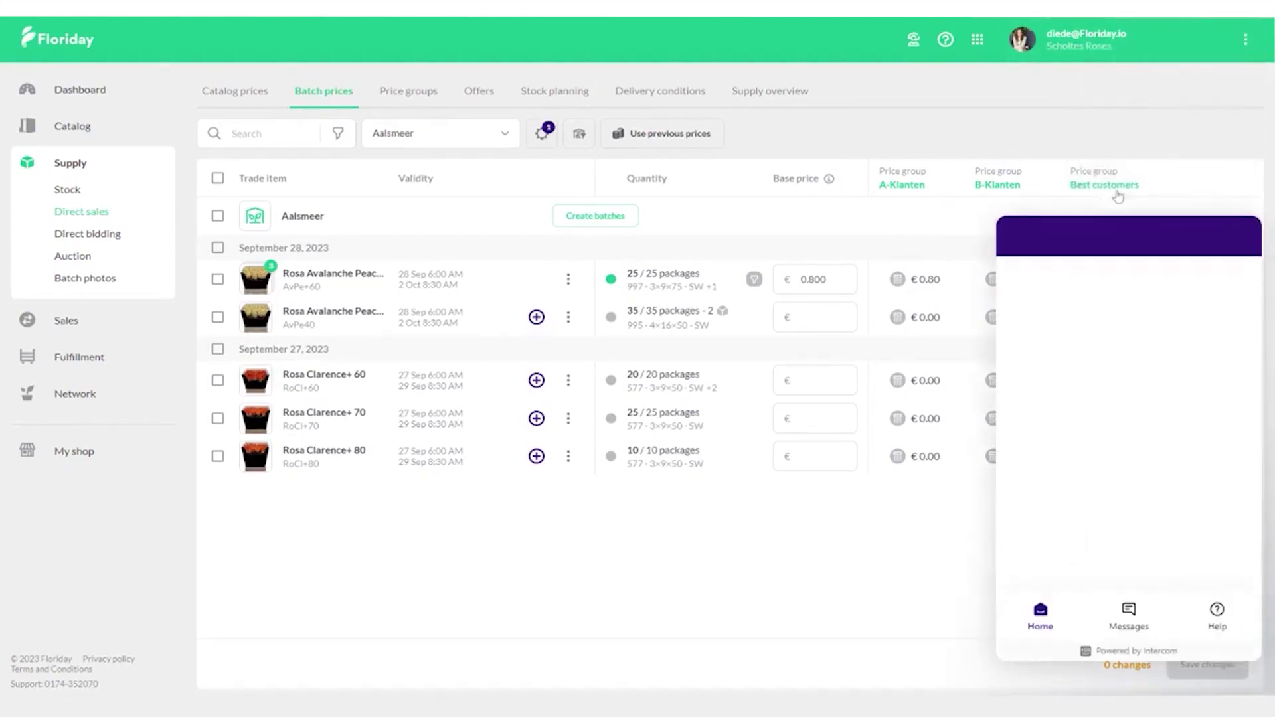
click(1096, 45)
click(1127, 138)
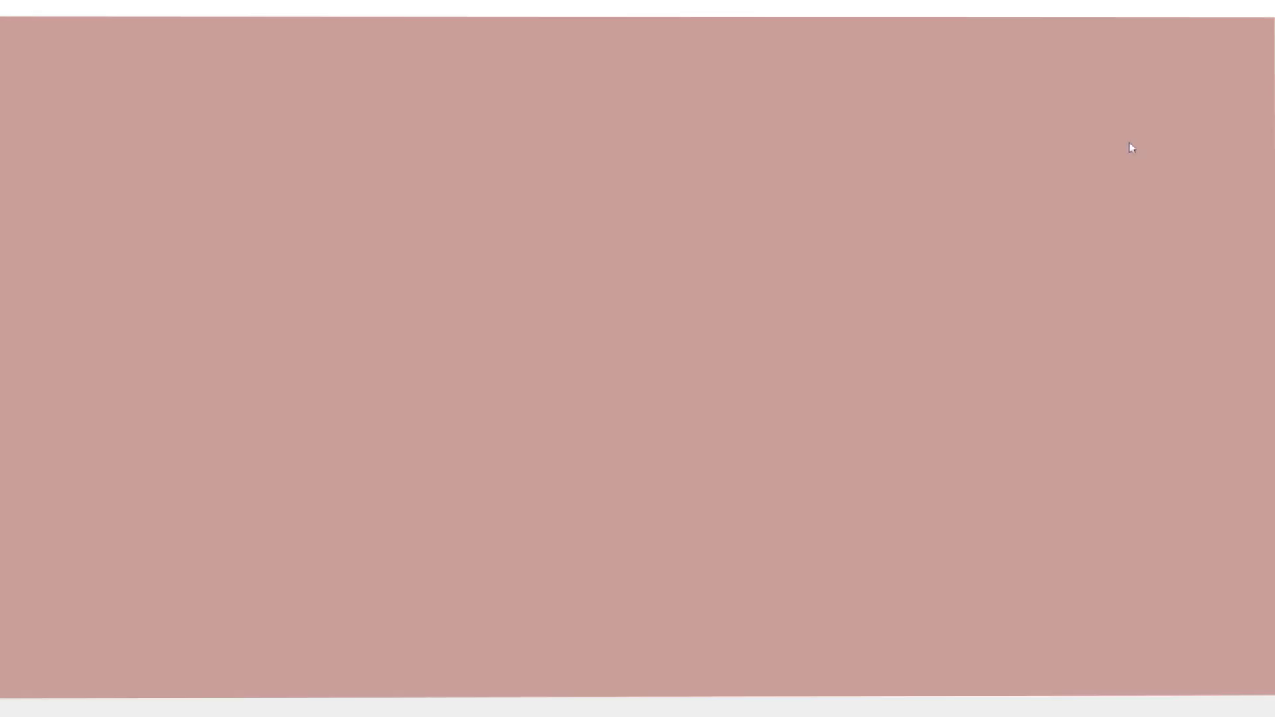